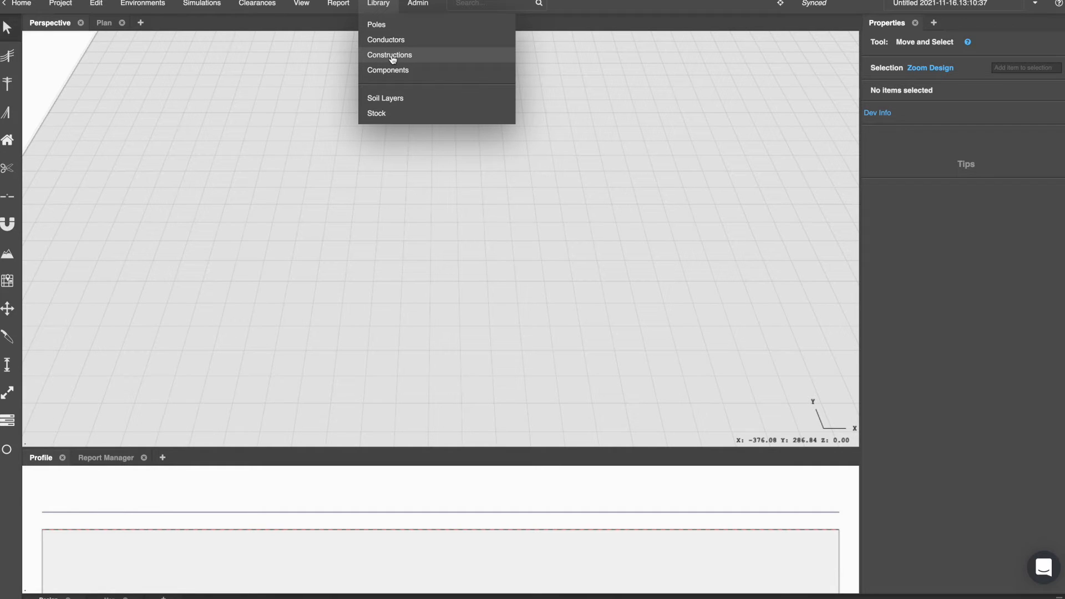
Open the constructions library and inspect the CEOM7101.54 Sml Delta FG64 construction's crossarms and insulators.
{"action": "left_click", "coordinate": [393, 60]}
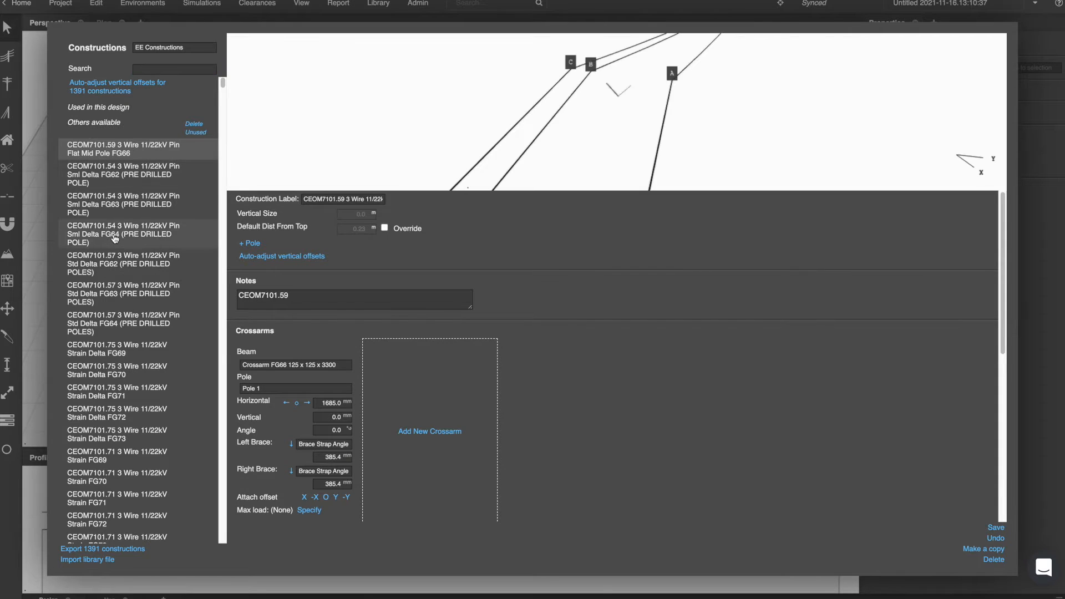
{"action": "left_click", "coordinate": [115, 238]}
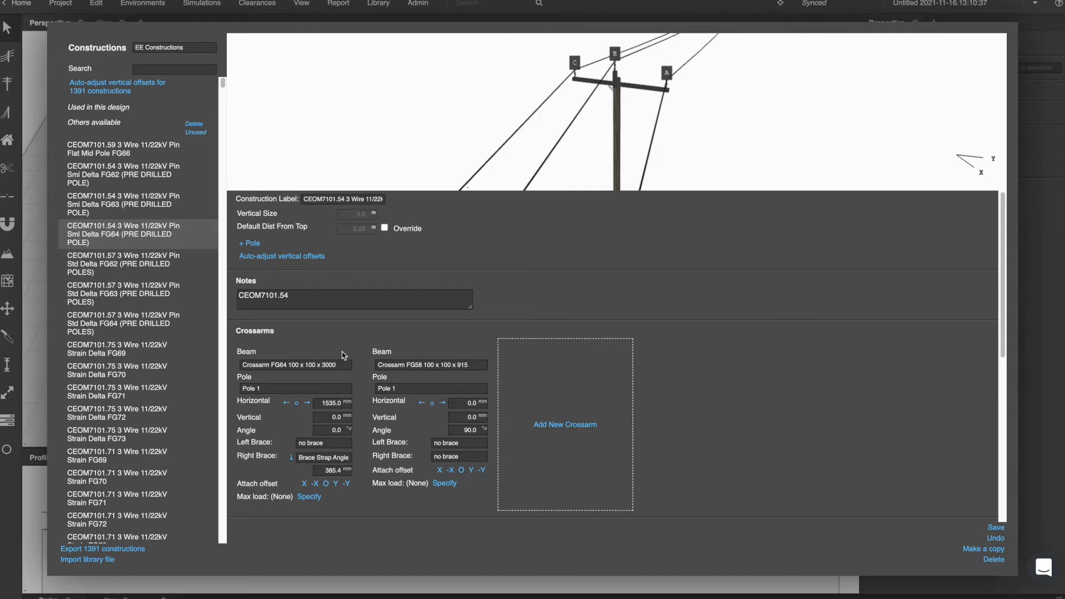
{"action": "scroll", "coordinate": [343, 355], "scroll_direction": "down", "scroll_amount": 3}
{"action": "left_click_drag", "start_coordinate": [232, 245], "coordinate": [319, 248]}
{"action": "scroll", "coordinate": [300, 360], "scroll_direction": "down", "scroll_amount": 4}
{"action": "left_click_drag", "start_coordinate": [242, 328], "coordinate": [318, 333]}
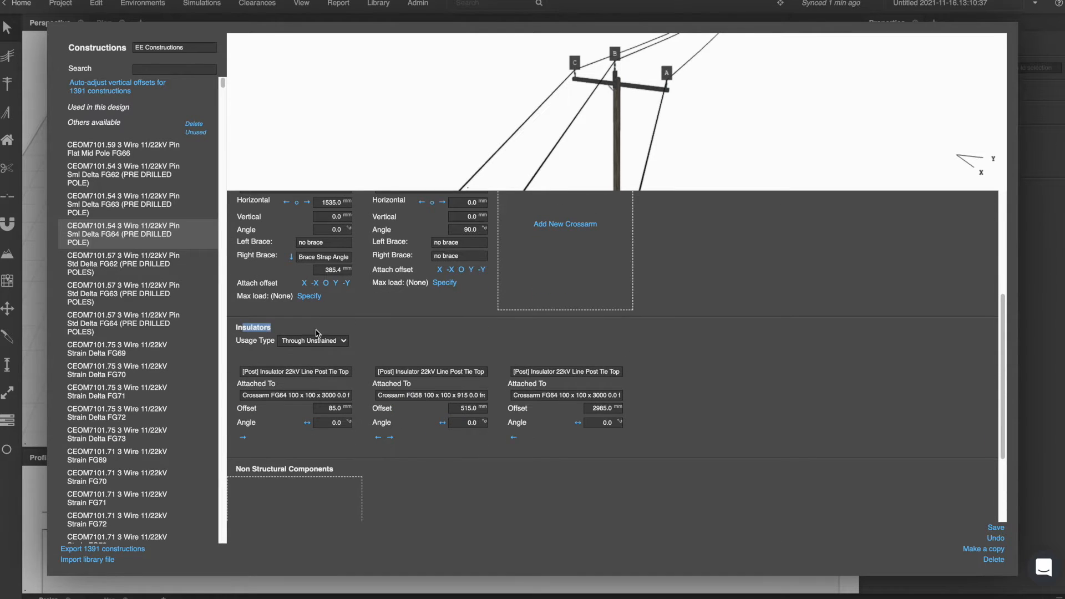
Open the components library and browse several crossarm and insulator components.
{"action": "left_click", "coordinate": [358, 3]}
{"action": "left_click", "coordinate": [381, 6]}
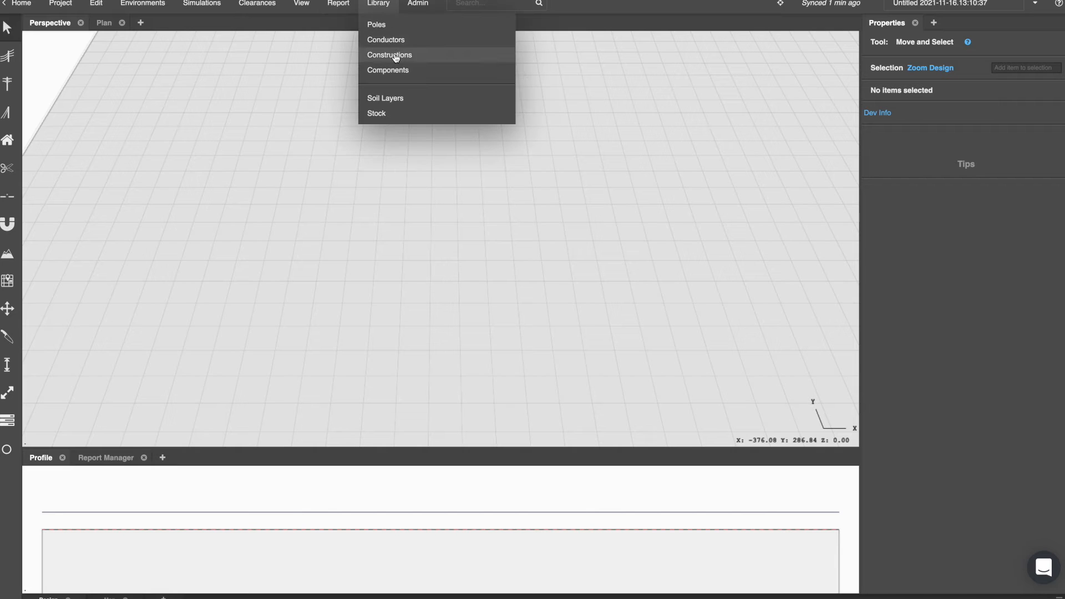
{"action": "left_click", "coordinate": [394, 60]}
{"action": "left_click", "coordinate": [396, 12]}
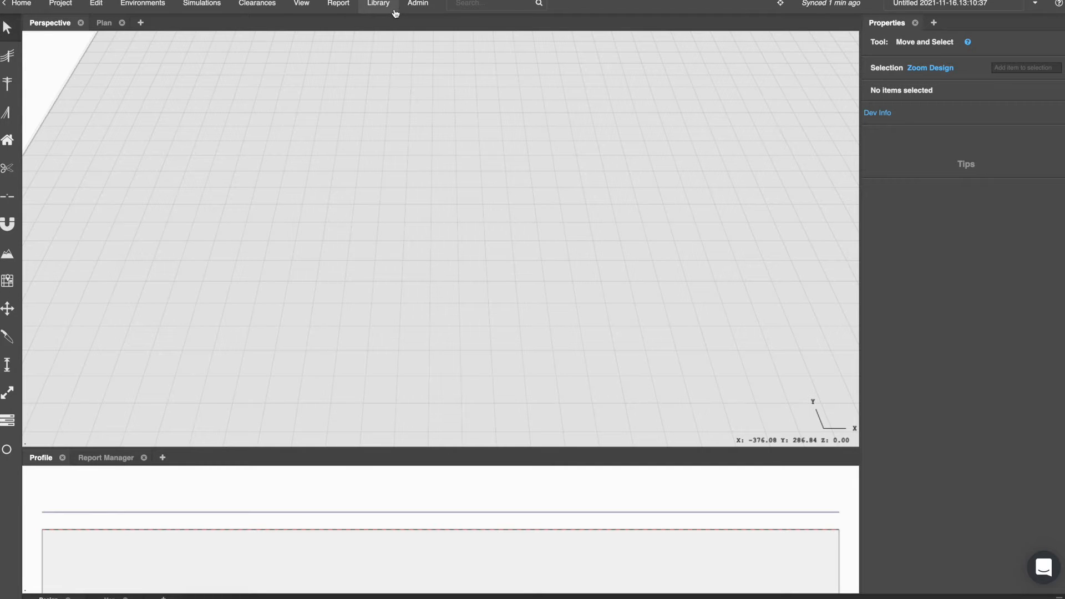
{"action": "left_click", "coordinate": [394, 8]}
{"action": "left_click", "coordinate": [387, 70]}
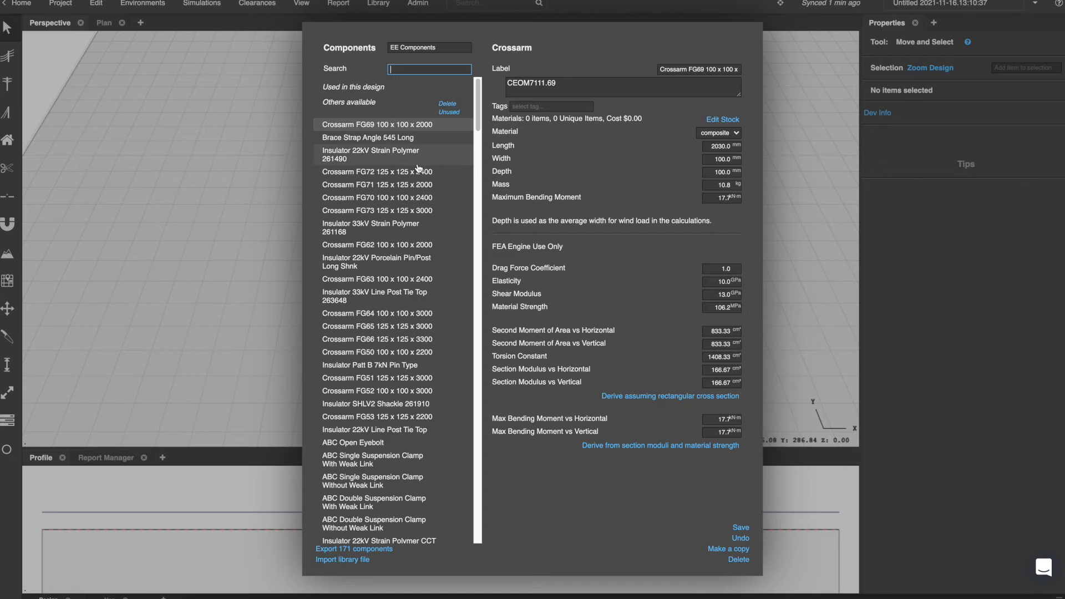
{"action": "left_click", "coordinate": [412, 185]}
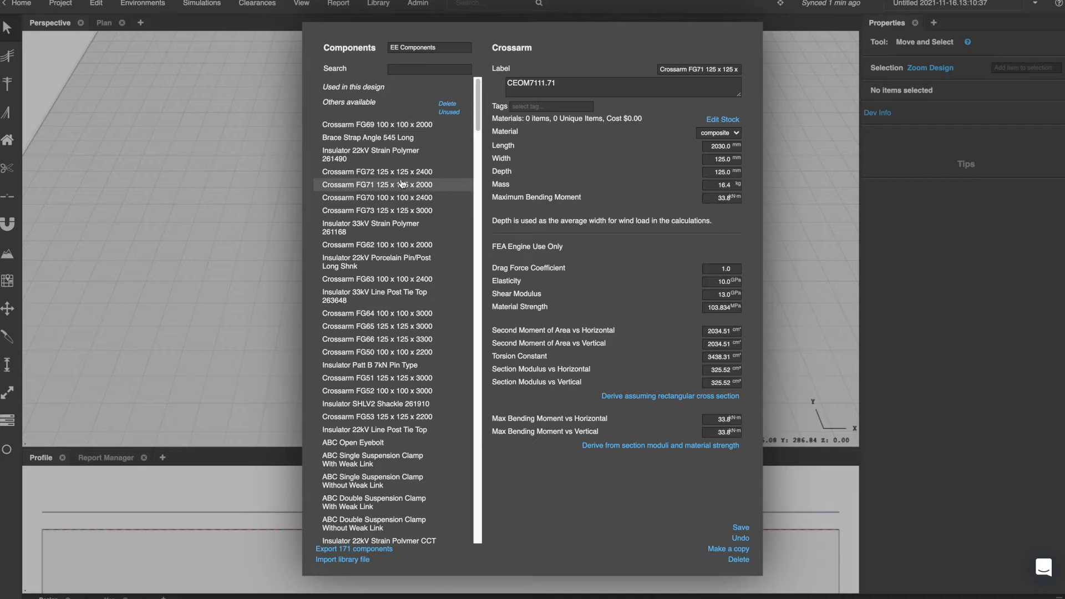
{"action": "left_click", "coordinate": [406, 230]}
{"action": "left_click", "coordinate": [391, 300]}
{"action": "left_click", "coordinate": [381, 392]}
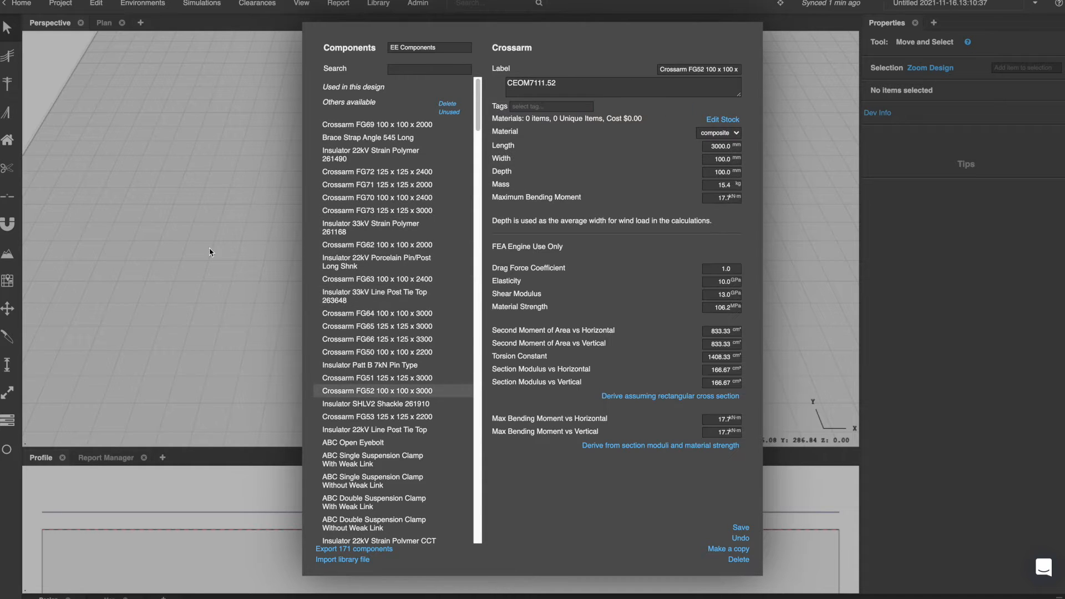
{"action": "left_click", "coordinate": [262, 168]}
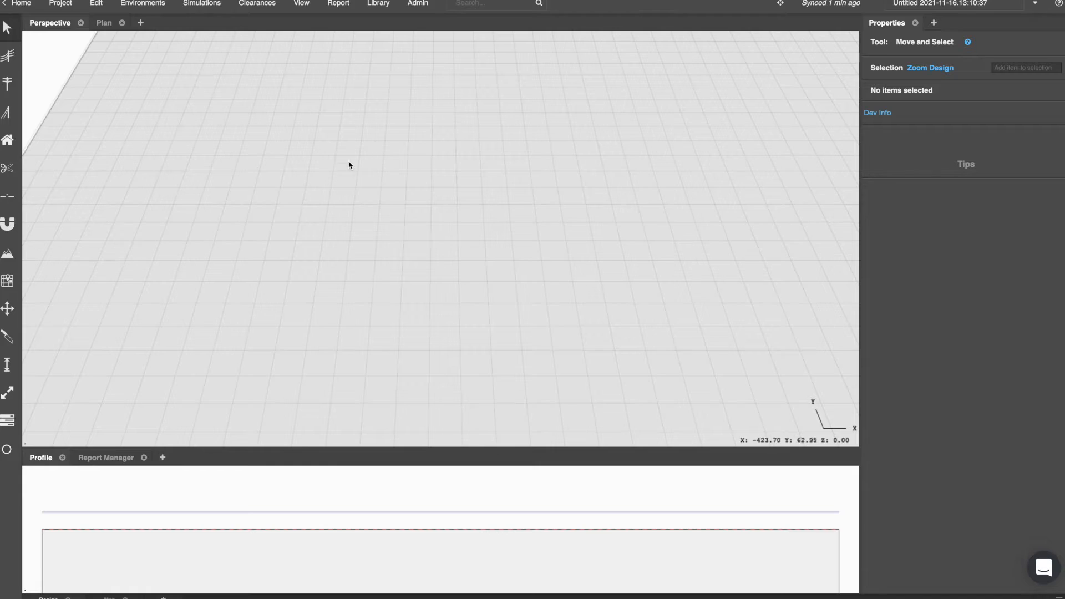
Search the components for crossarm and make a copy of Crossarm FG69 named Example CrossArm.
{"action": "left_click", "coordinate": [378, 5]}
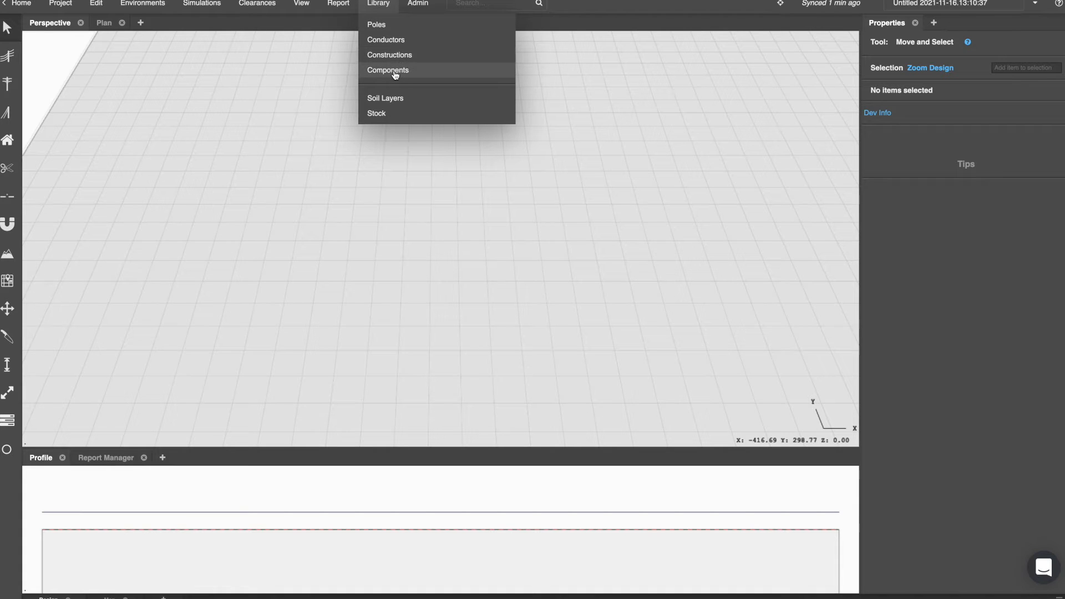
{"action": "left_click", "coordinate": [395, 76]}
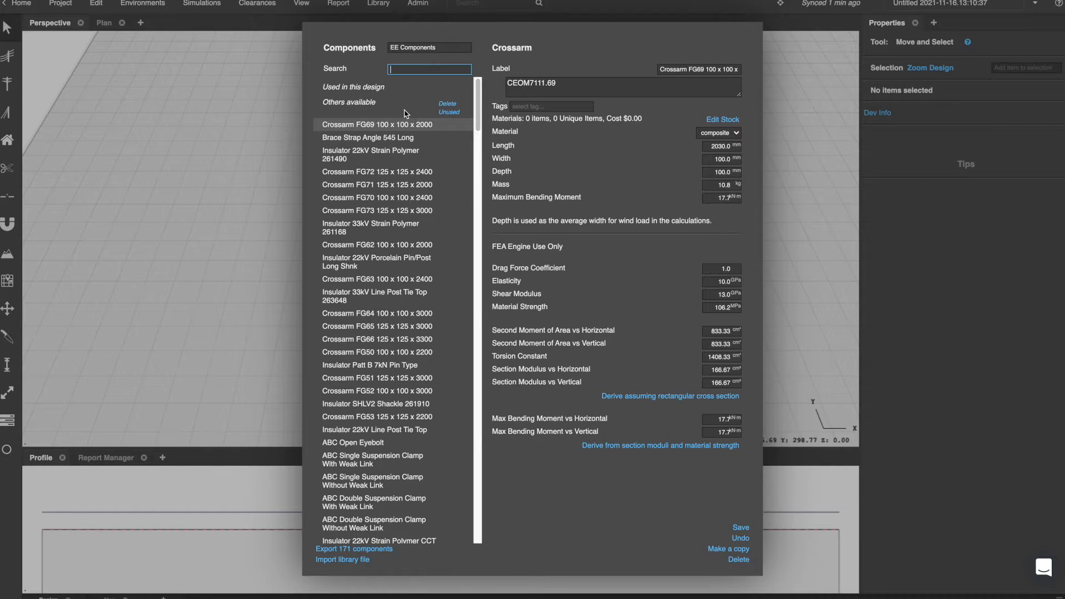
{"action": "type", "text": "crossarm"}
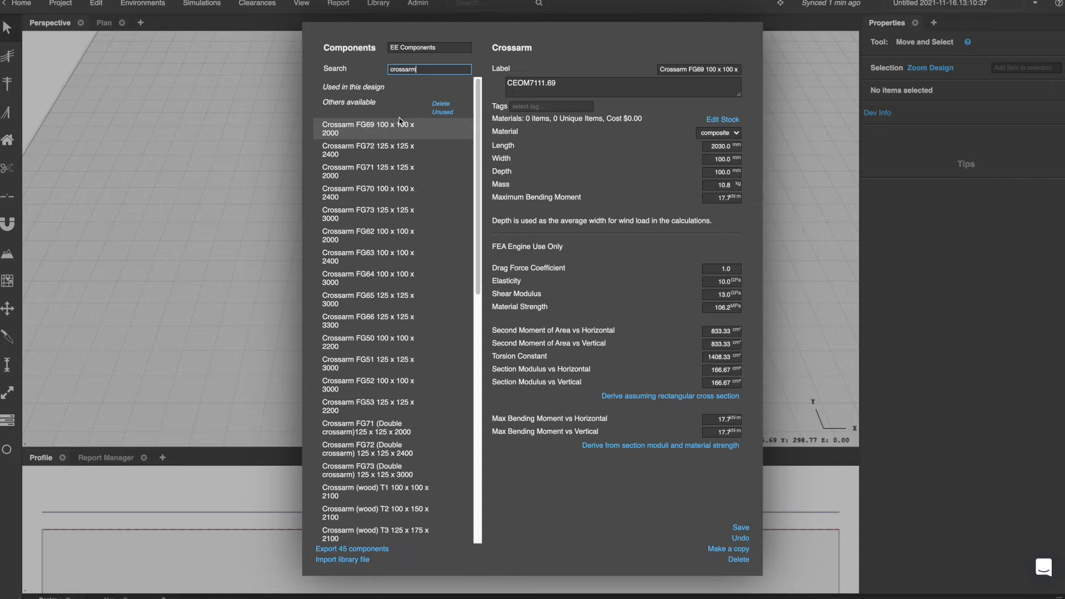
{"action": "left_click", "coordinate": [381, 126]}
{"action": "double_click", "coordinate": [418, 67]}
{"action": "left_click", "coordinate": [710, 550]}
{"action": "type", "text": "Example CrossArm"}
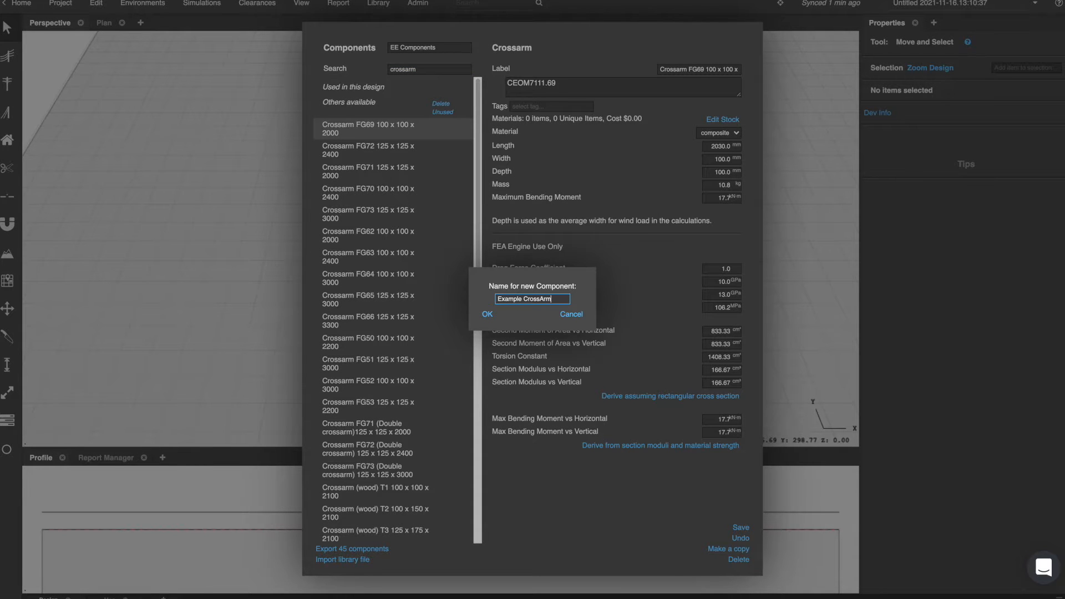
{"action": "left_click", "coordinate": [487, 314]}
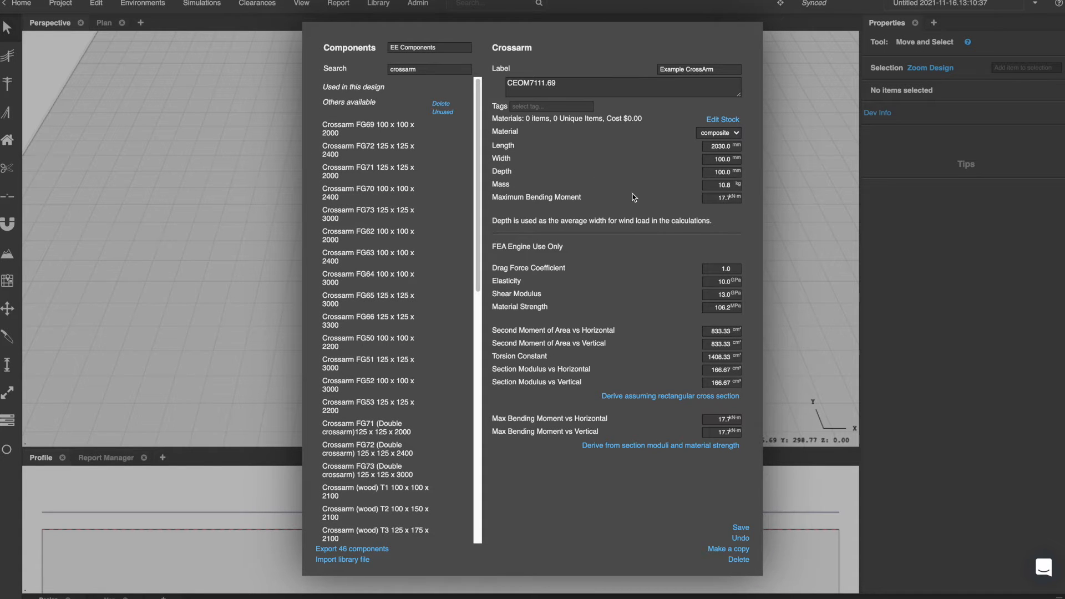
Review the crossarm's general and FEA-only property fields.
{"action": "left_click_drag", "start_coordinate": [595, 196], "coordinate": [491, 117]}
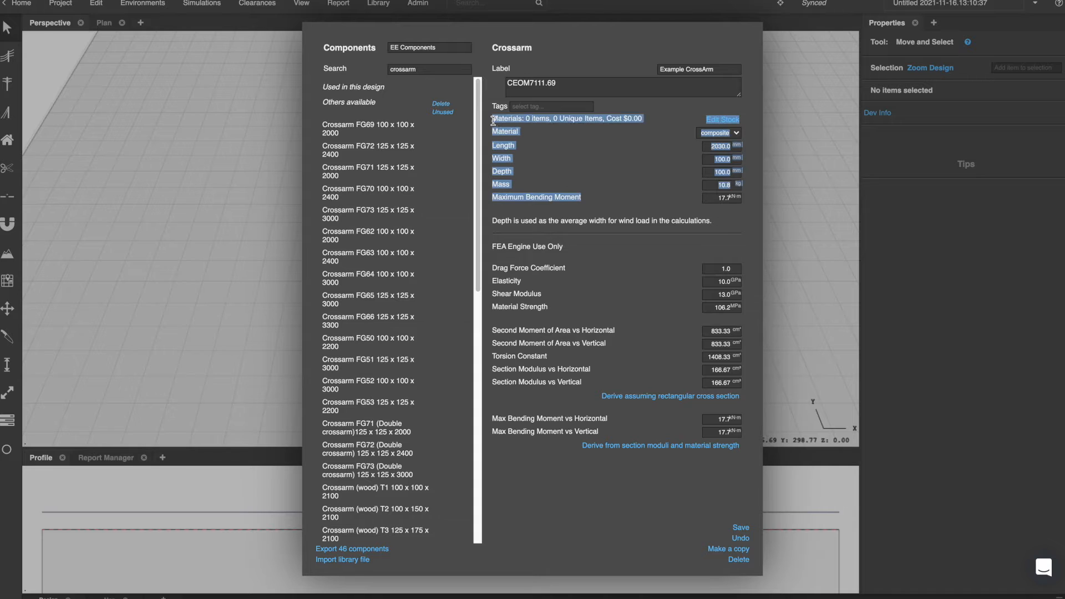
{"action": "left_click", "coordinate": [588, 192]}
{"action": "left_click_drag", "start_coordinate": [491, 244], "coordinate": [690, 465]}
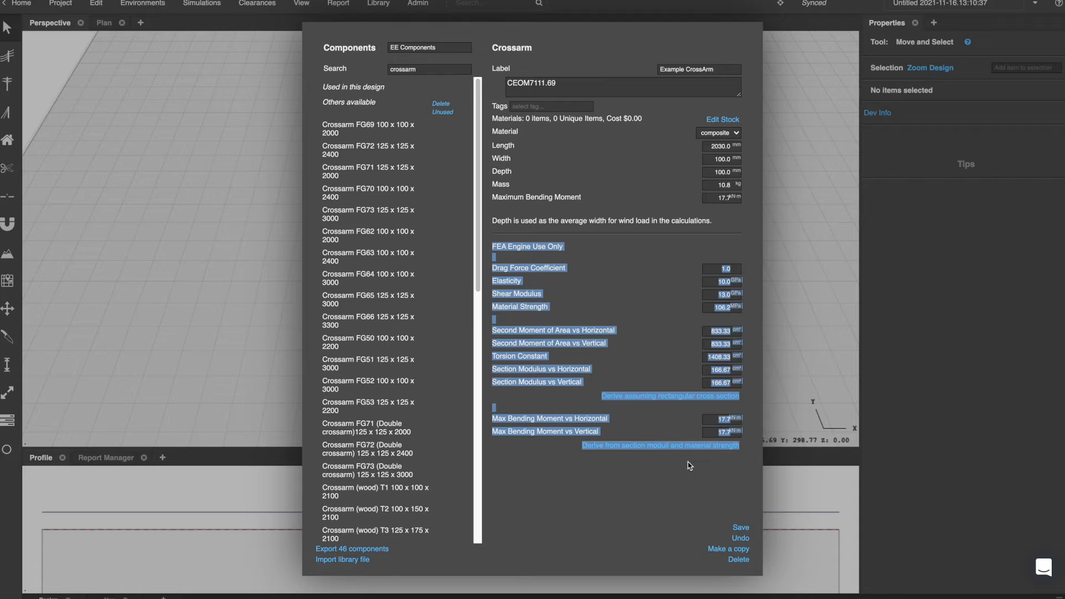
{"action": "left_click", "coordinate": [686, 471]}
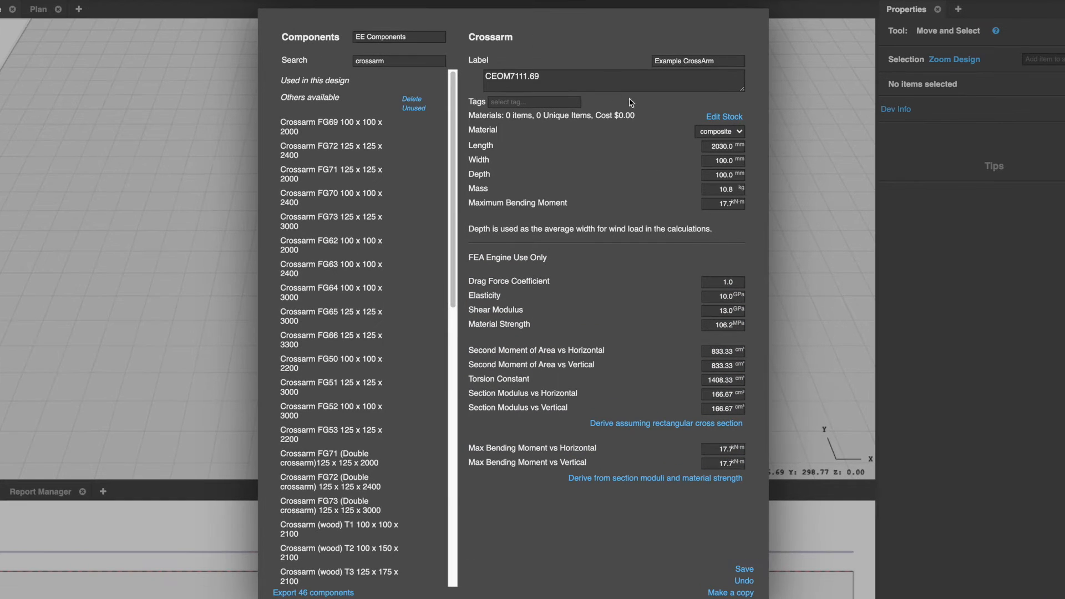
Clear the new crossarm's notes and set its material to wood.
{"action": "triple_click", "coordinate": [617, 92]}
{"action": "key", "text": "BackSpace"}
{"action": "left_click", "coordinate": [568, 176]}
{"action": "left_click", "coordinate": [721, 133]}
{"action": "left_click", "coordinate": [714, 99]}
Set the crossarm's length to 3000 mm, mass to 10 kg and maximum bending moment to 15 kN m.
{"action": "double_click", "coordinate": [718, 148]}
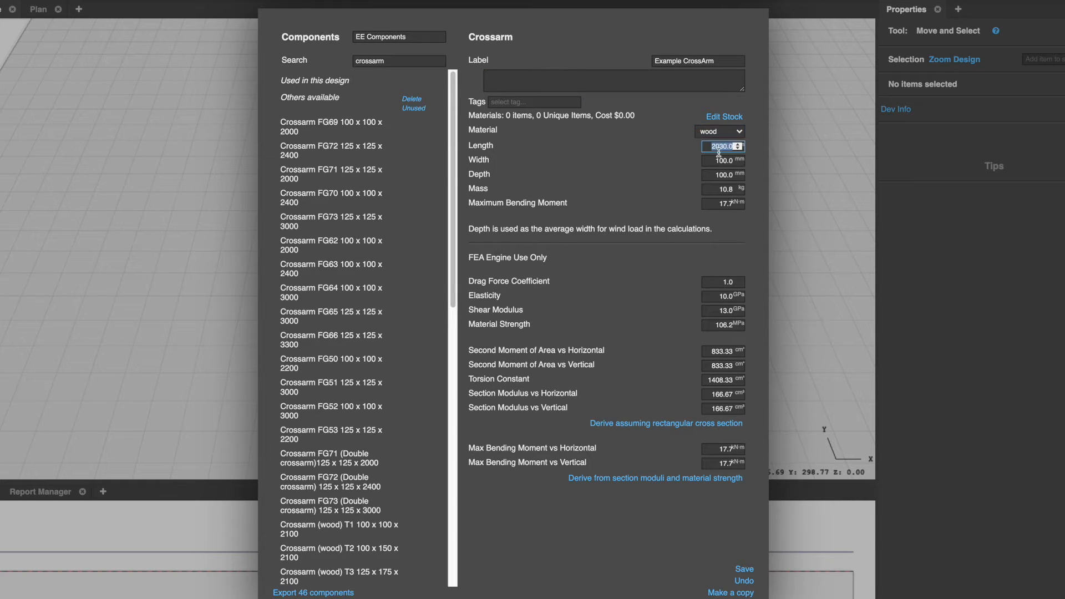
{"action": "type", "text": "3000"}
{"action": "key", "text": "Return"}
{"action": "double_click", "coordinate": [719, 161]}
{"action": "key", "text": "Return"}
{"action": "double_click", "coordinate": [722, 190]}
{"action": "type", "text": "10"}
{"action": "key", "text": "Return"}
{"action": "double_click", "coordinate": [727, 203]}
{"action": "type", "text": "15"}
{"action": "key", "text": "Return"}
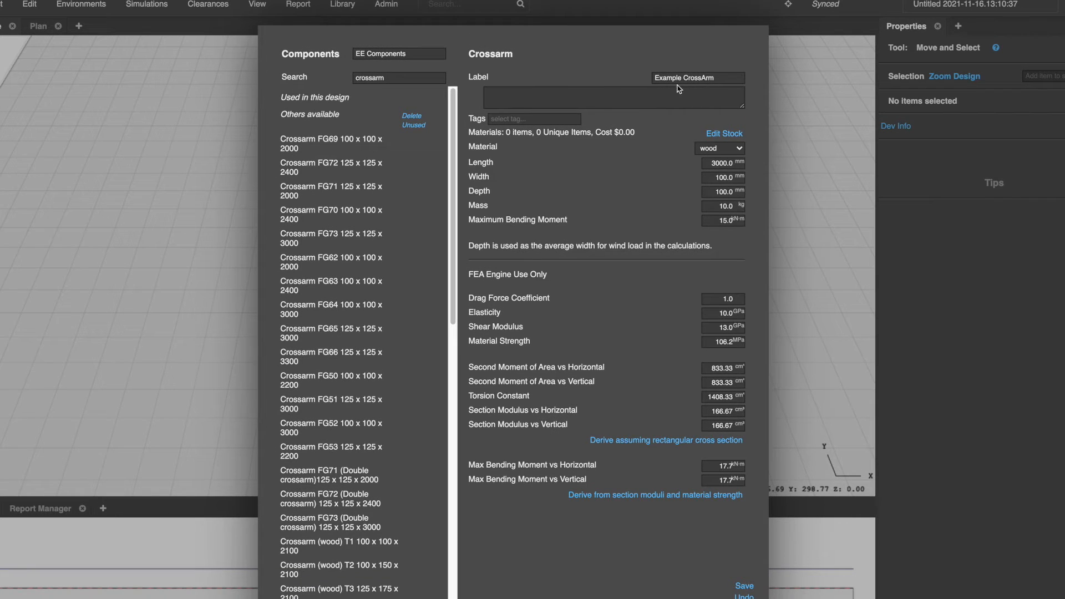
Search the components for strain and copy Insulator 22kV Strain Polymer 261490 as Examole Strain Insulator.
{"action": "double_click", "coordinate": [388, 81]}
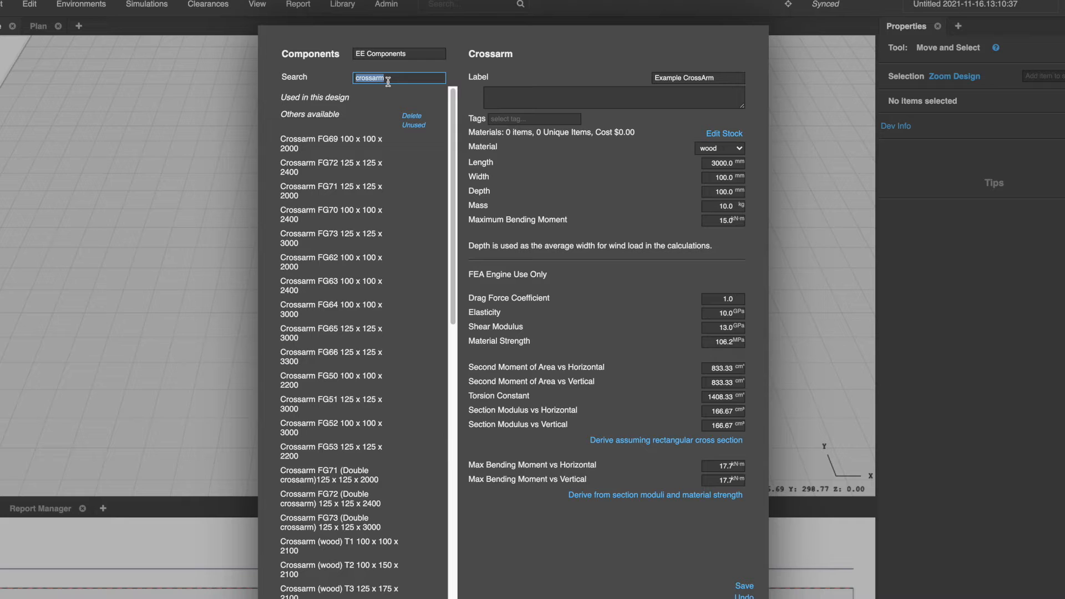
{"action": "type", "text": "stra"}
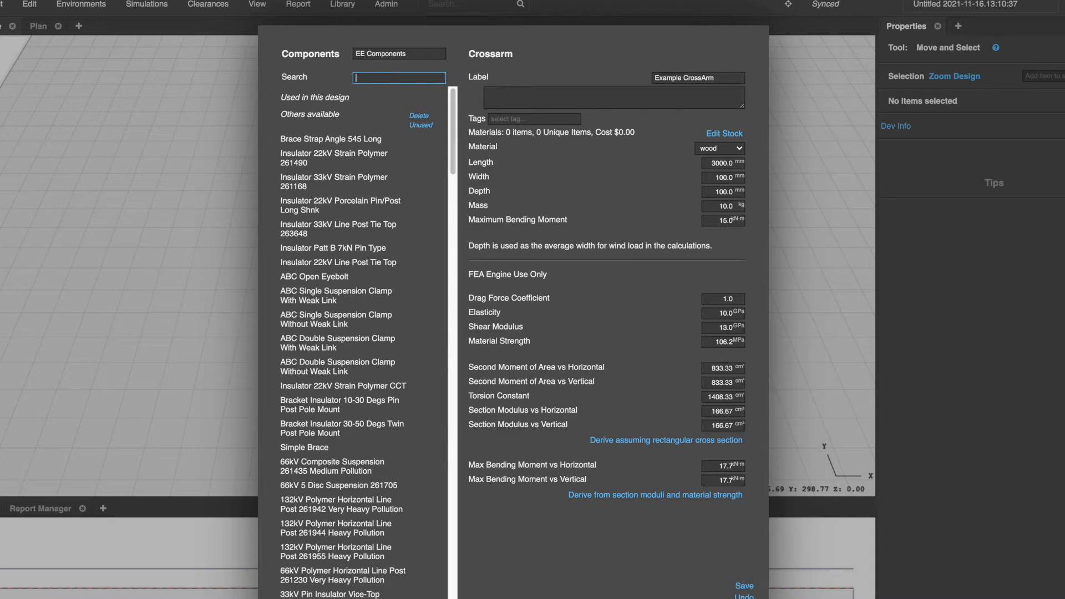
{"action": "type", "text": "in"}
{"action": "left_click", "coordinate": [339, 144]}
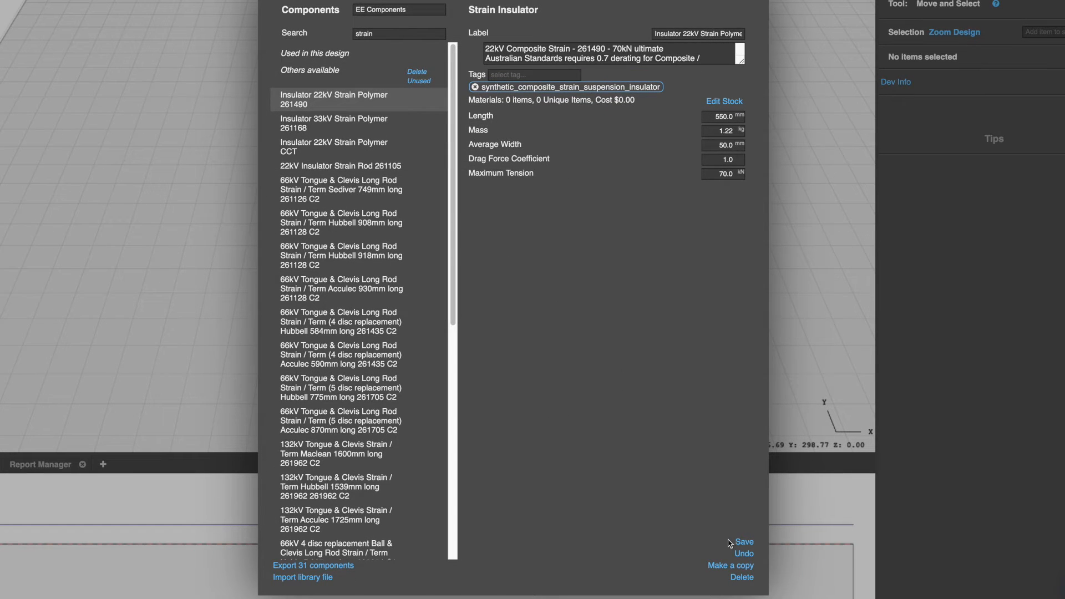
{"action": "left_click", "coordinate": [722, 566]}
{"action": "type", "text": "Examole Strain Insulator"}
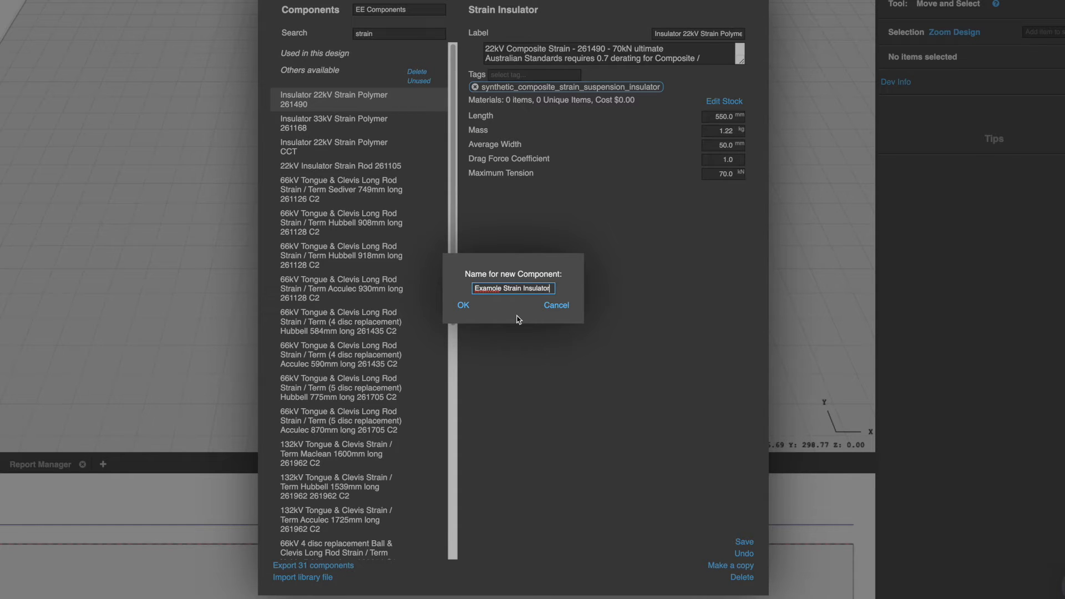
{"action": "left_click", "coordinate": [462, 306]}
Clear the insulator's notes and remove its synthetic_composite_strain_suspension_insulator tag.
{"action": "left_click", "coordinate": [595, 76]}
{"action": "key", "text": "super+a"}
{"action": "key", "text": "super+v"}
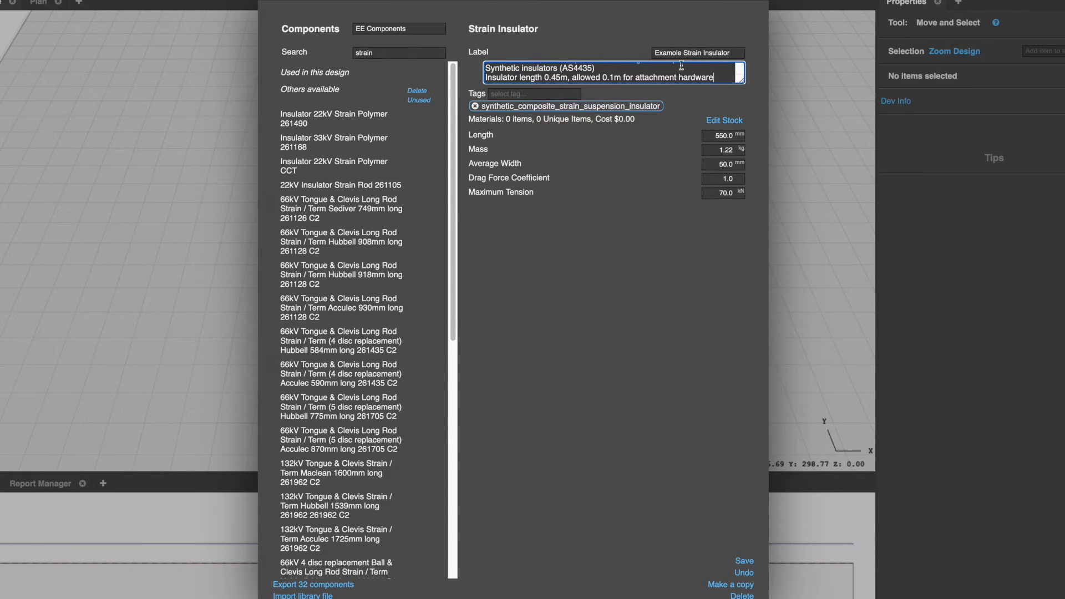
{"action": "key", "text": "super+a"}
{"action": "key", "text": "BackSpace"}
{"action": "left_click", "coordinate": [475, 106]}
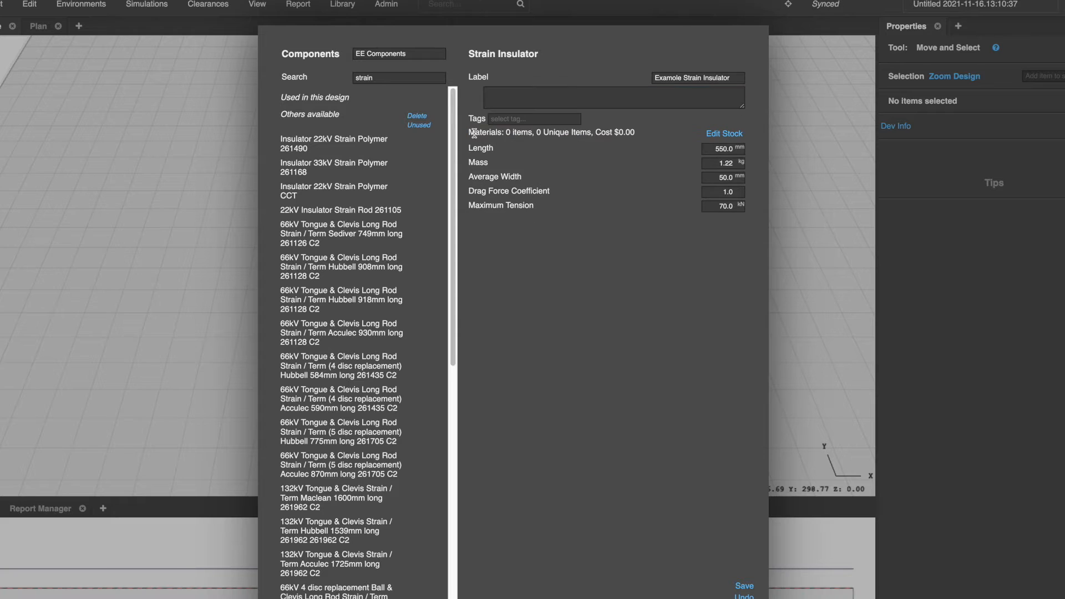
Set the insulator's length to 600 mm, mass to 2 kg and average width to 50 mm, then close the library.
{"action": "left_click", "coordinate": [726, 150]}
{"action": "type", "text": "600"}
{"action": "key", "text": "Return"}
{"action": "left_click", "coordinate": [716, 164]}
{"action": "left_click", "coordinate": [720, 162]}
{"action": "type", "text": "1"}
{"action": "left_click", "coordinate": [716, 176]}
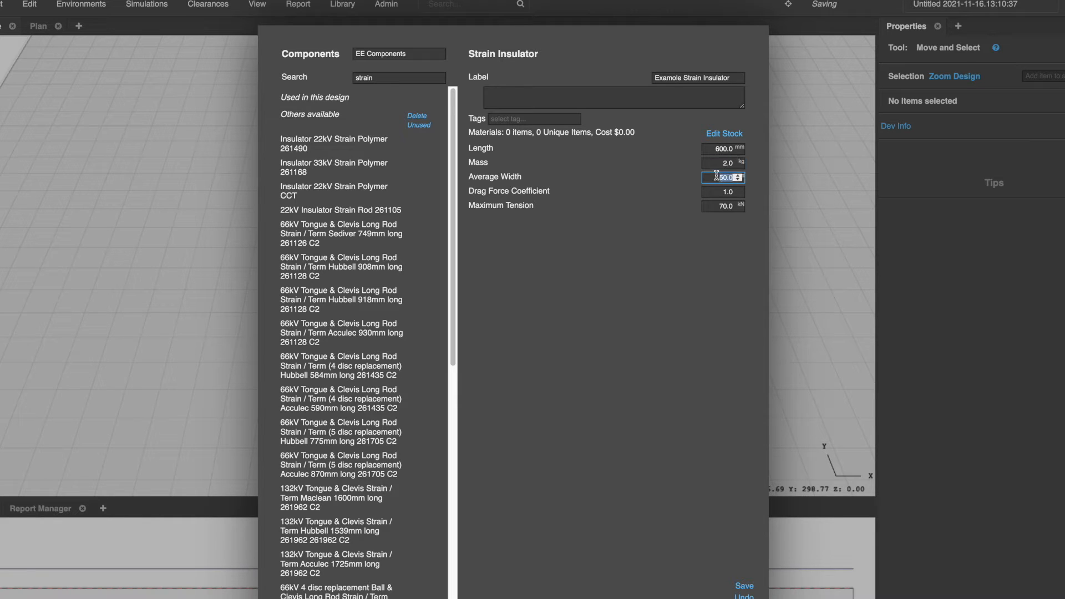
{"action": "type", "text": "50"}
{"action": "left_click", "coordinate": [698, 224]}
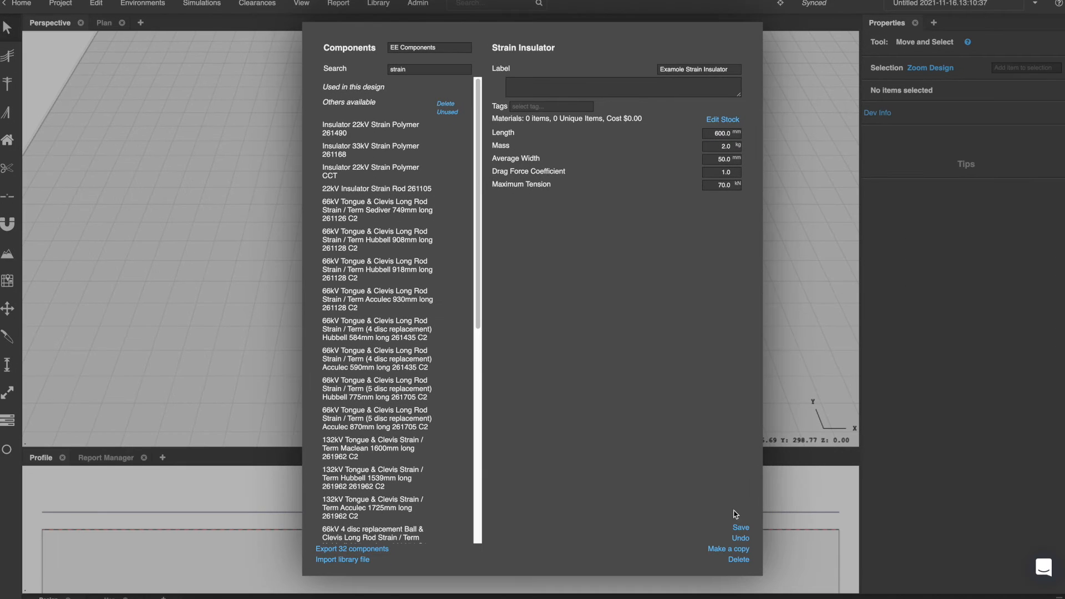
{"action": "left_click", "coordinate": [807, 387]}
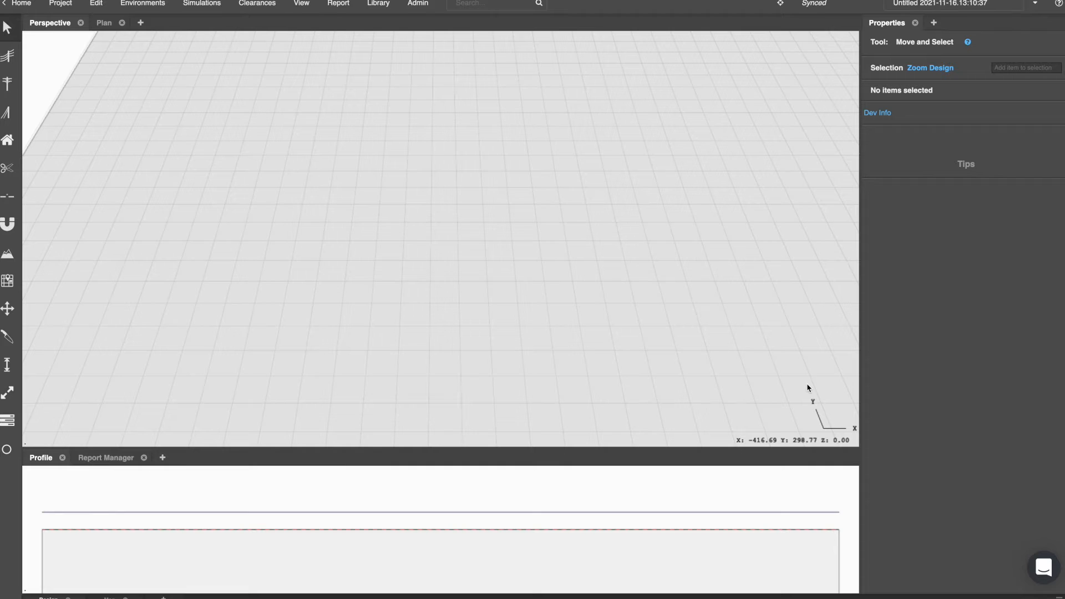
Make a copy of the CEOM7101.59 Flat Mid Pole FG66 construction named Example Crossarm.
{"action": "left_click", "coordinate": [377, 4]}
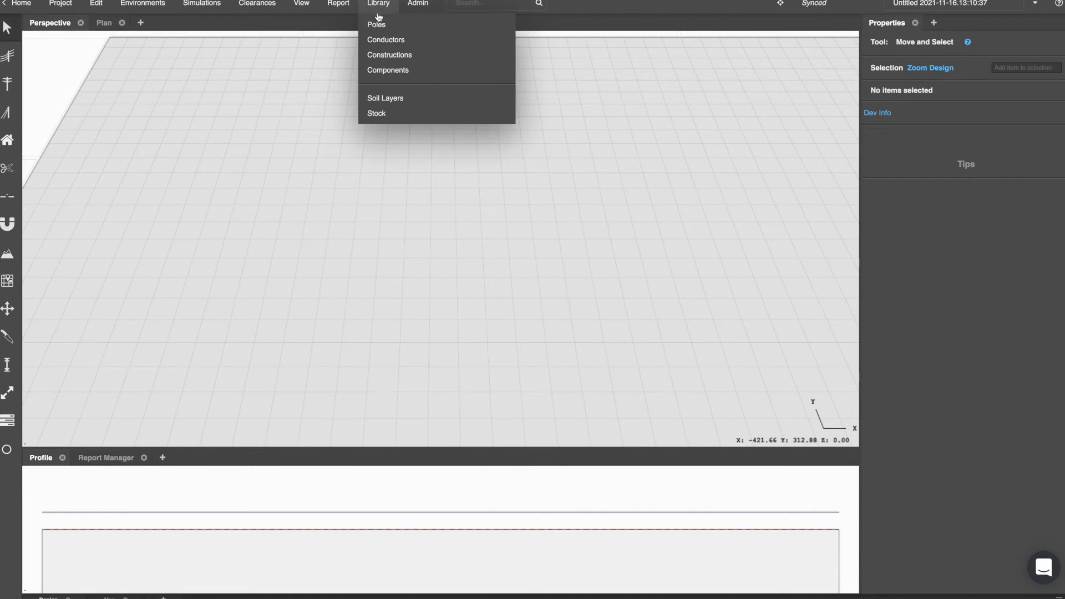
{"action": "left_click", "coordinate": [388, 54]}
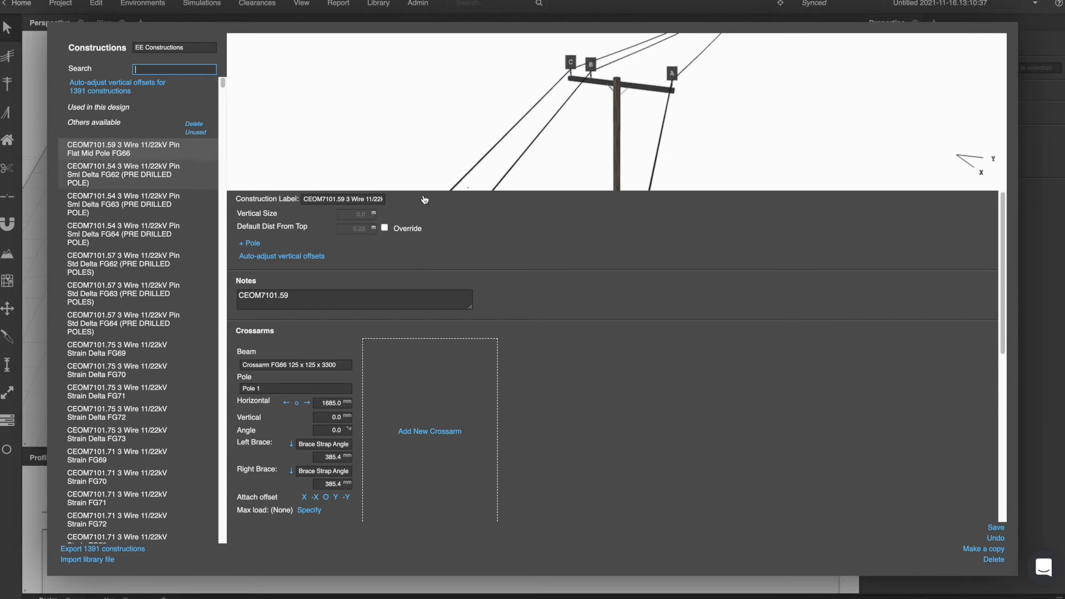
{"action": "left_click_drag", "start_coordinate": [627, 92], "coordinate": [675, 90]}
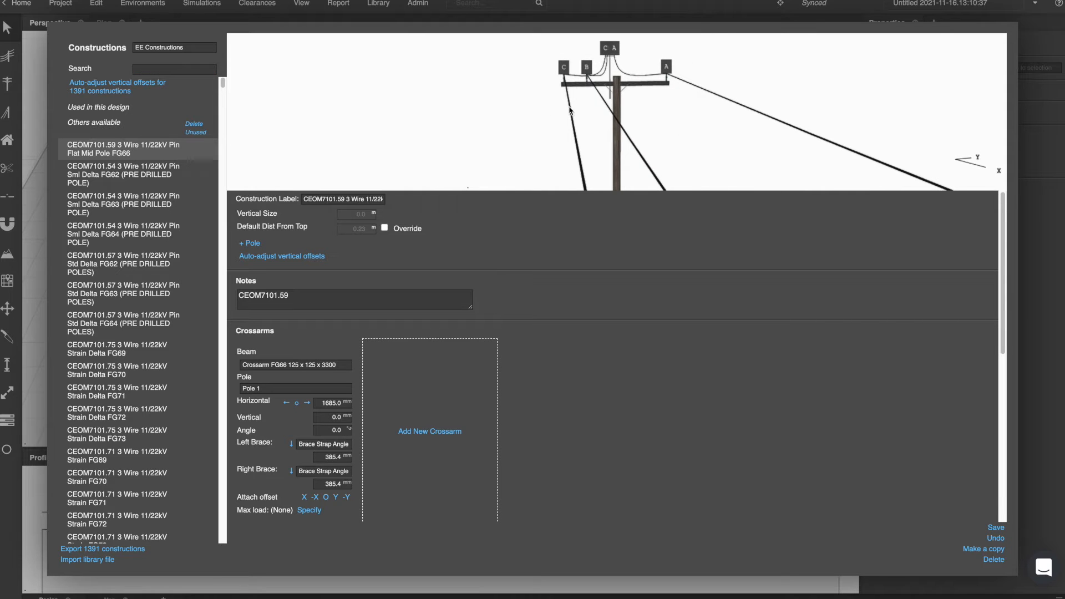
{"action": "left_click_drag", "start_coordinate": [612, 121], "coordinate": [566, 83]}
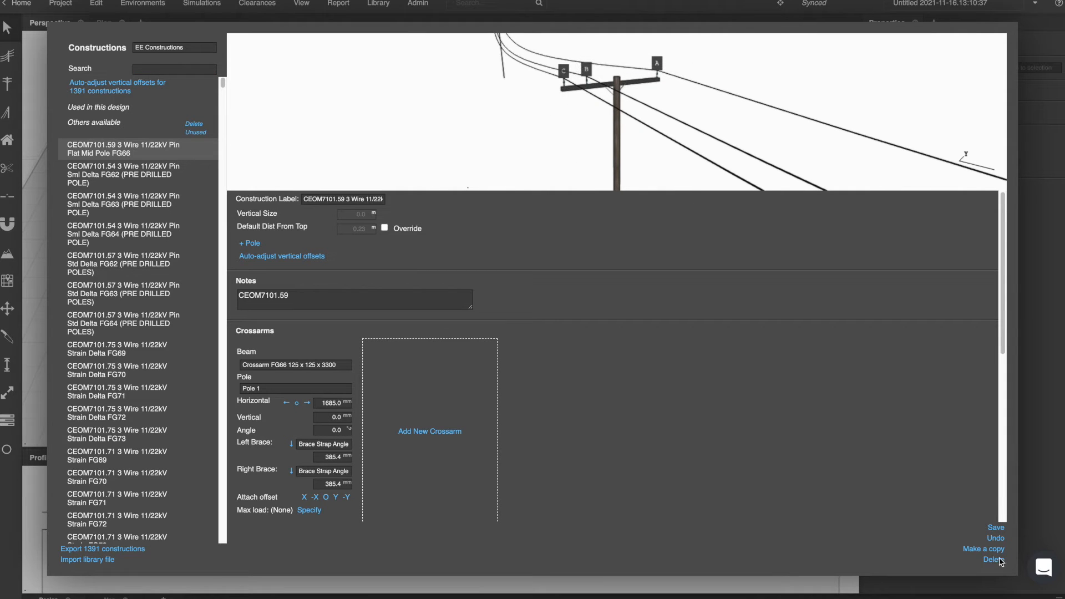
{"action": "left_click", "coordinate": [983, 549]}
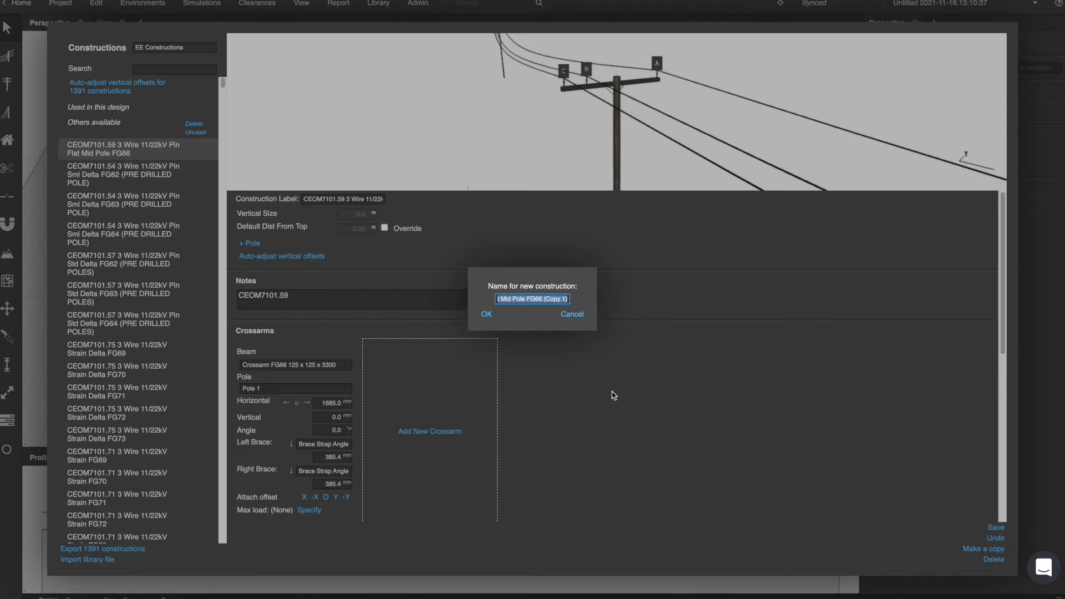
{"action": "type", "text": "Example Crossarm"}
{"action": "left_click", "coordinate": [487, 314]}
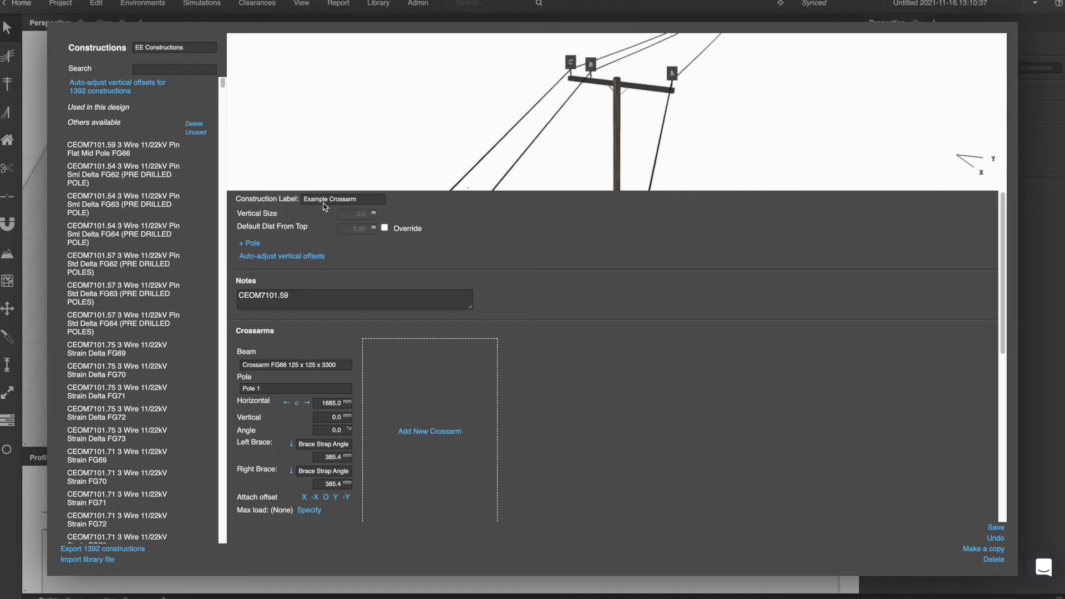
Clear the construction's notes and set the first crossarm's beam to Example CrossArm.
{"action": "triple_click", "coordinate": [271, 304]}
{"action": "key", "text": "BackSpace"}
{"action": "scroll", "coordinate": [319, 330], "scroll_direction": "down", "scroll_amount": 1}
{"action": "scroll", "coordinate": [319, 330], "scroll_direction": "down", "scroll_amount": 1}
{"action": "left_click", "coordinate": [279, 345]}
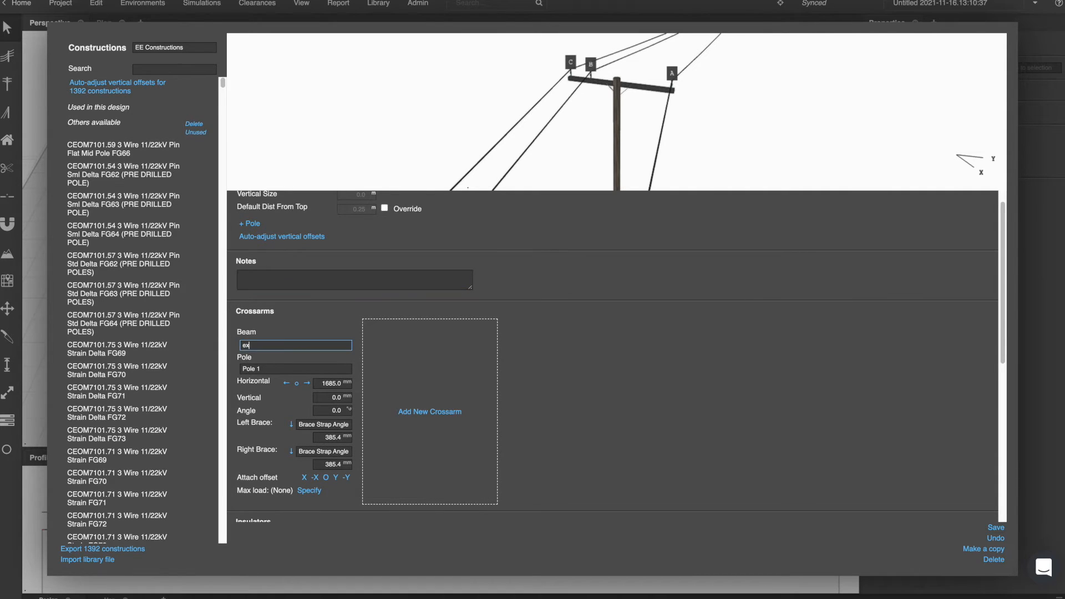
{"action": "left_click", "coordinate": [277, 358]}
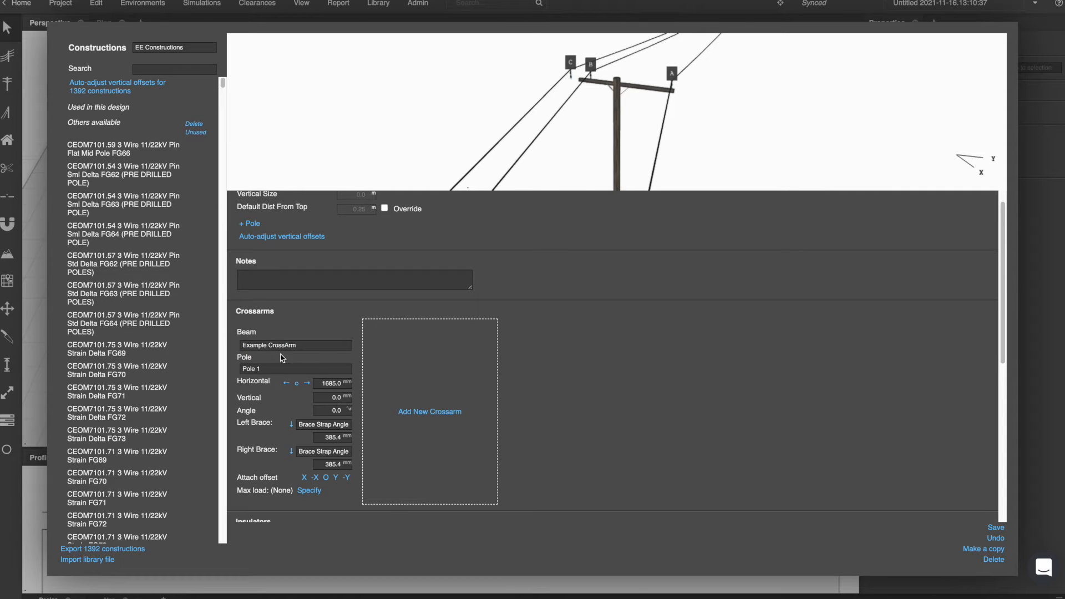
Add a second crossarm and set its beam to Example CrossArm.
{"action": "left_click", "coordinate": [435, 416]}
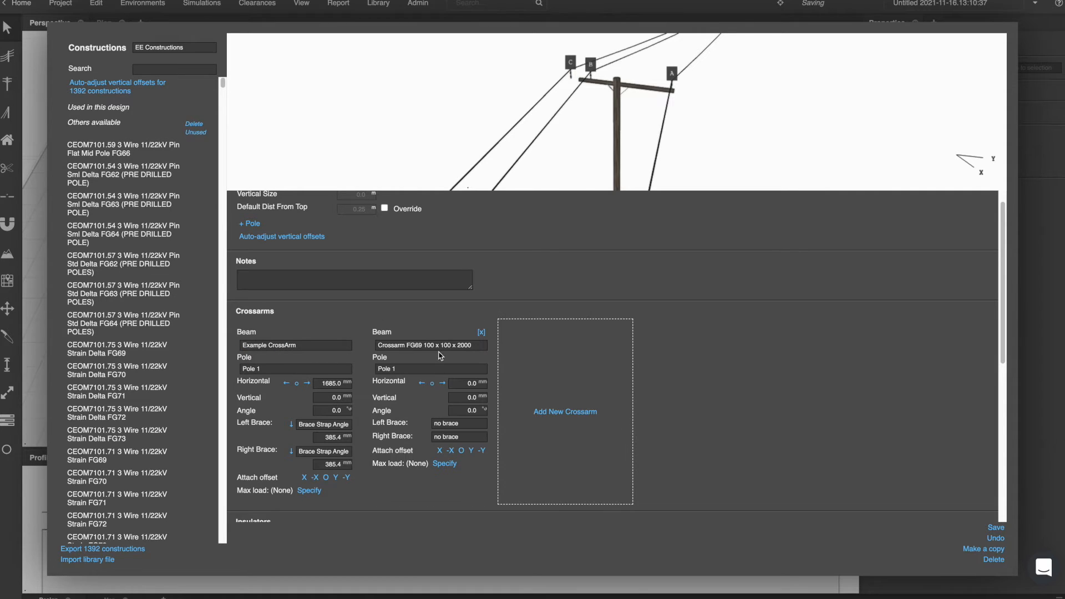
{"action": "left_click", "coordinate": [438, 346]}
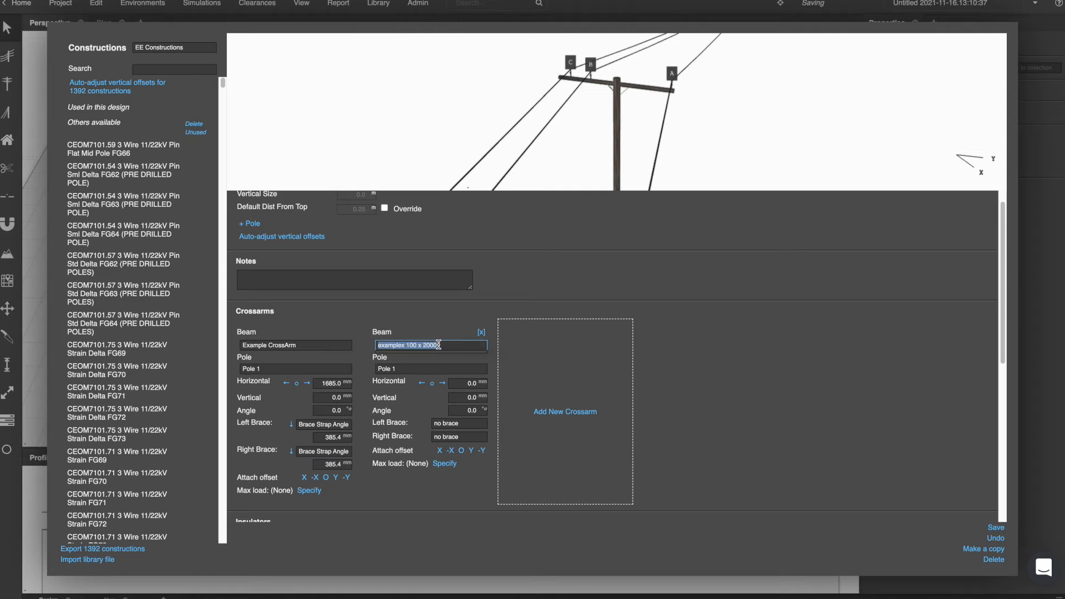
{"action": "type", "text": "example"}
{"action": "left_click", "coordinate": [432, 358]}
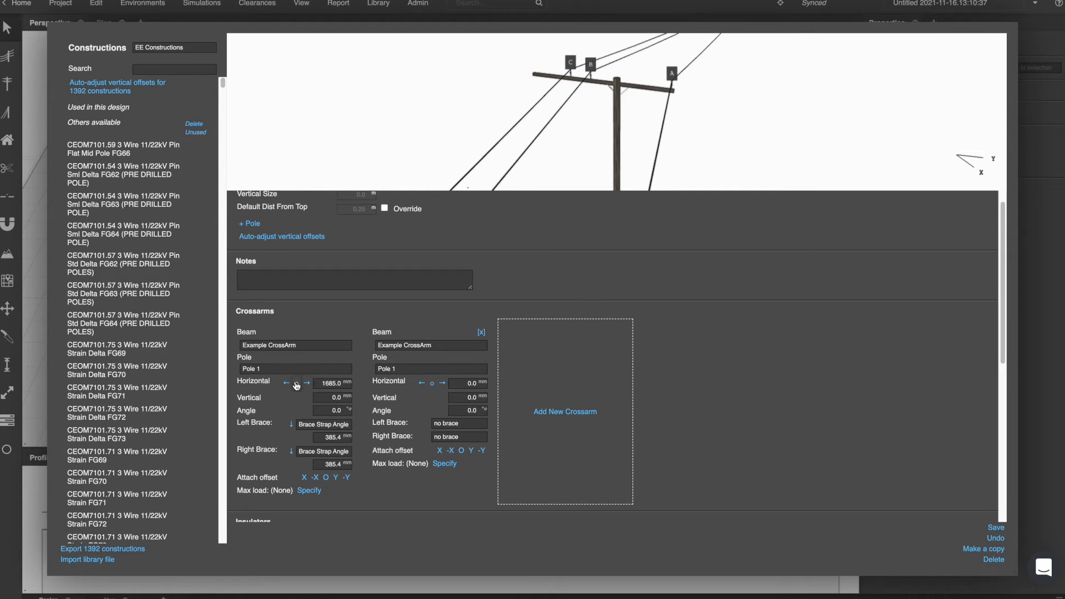
Set both crossarms' horizontal offsets to 1500 mm and the first crossarm's vertical offset to 1000 mm.
{"action": "left_click", "coordinate": [297, 384]}
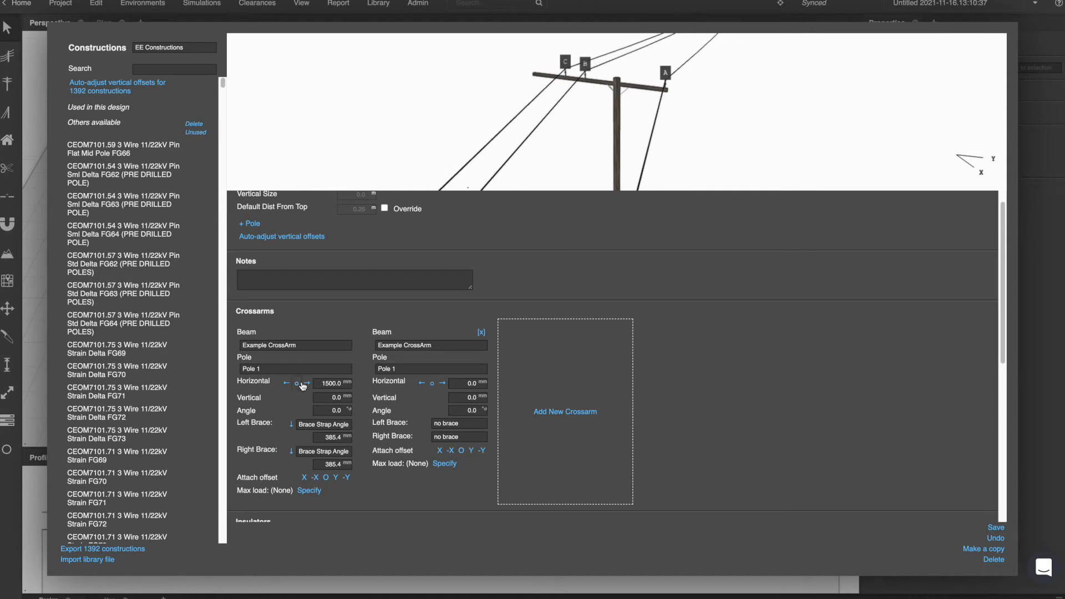
{"action": "left_click", "coordinate": [433, 384]}
{"action": "left_click", "coordinate": [331, 396]}
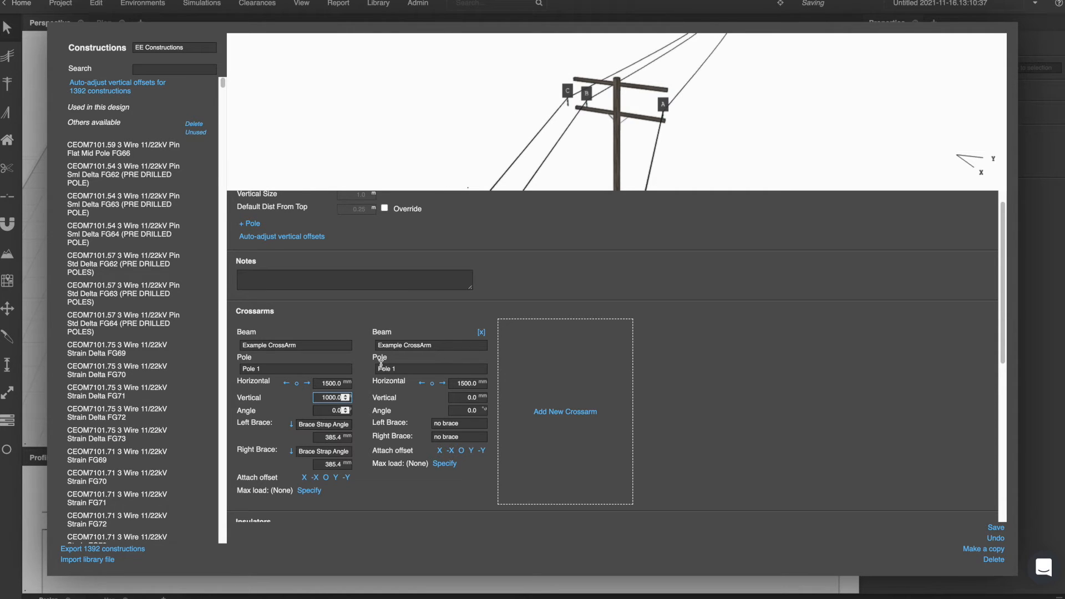
{"action": "left_click_drag", "start_coordinate": [611, 118], "coordinate": [641, 95]}
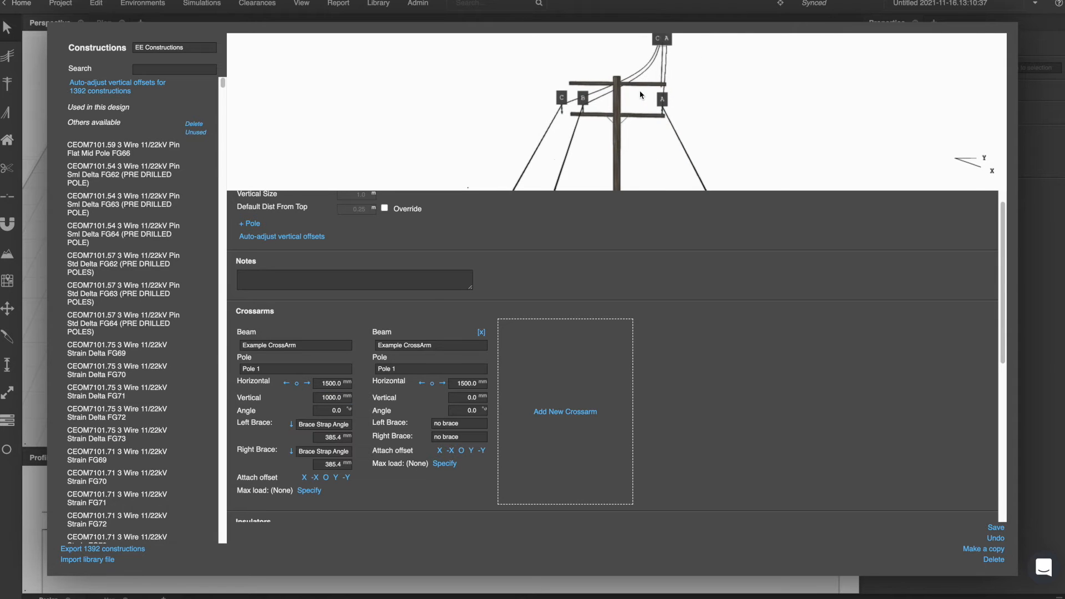
Change the second crossarm's beam to Crossarm FG59 100 x 100 x 1418 and shift it horizontally to 1018 mm.
{"action": "left_click_drag", "start_coordinate": [391, 345], "coordinate": [397, 346]}
{"action": "triple_click", "coordinate": [398, 347]}
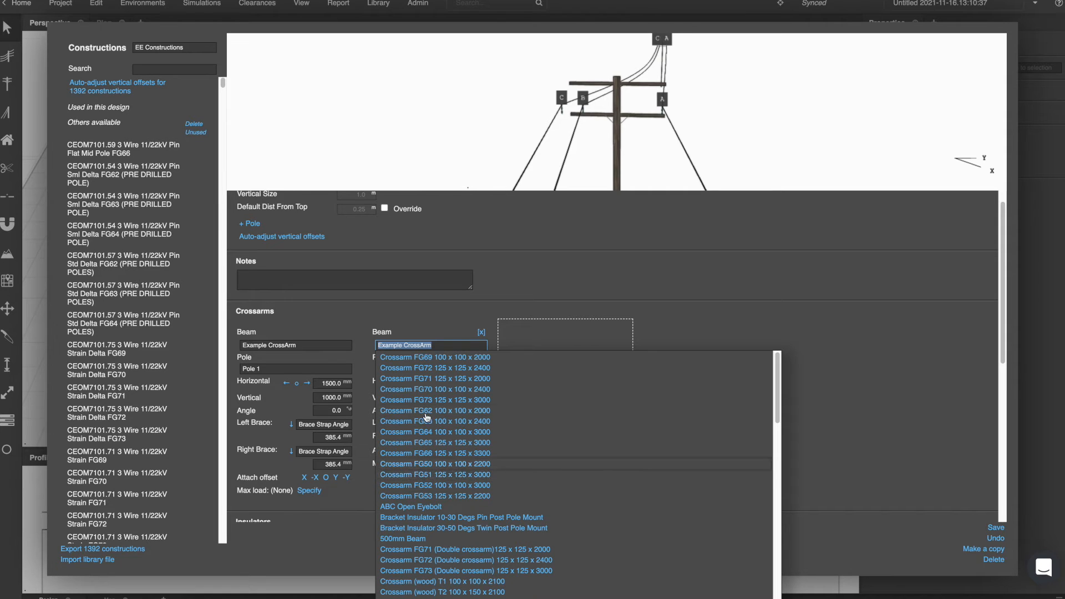
{"action": "left_click", "coordinate": [454, 359]}
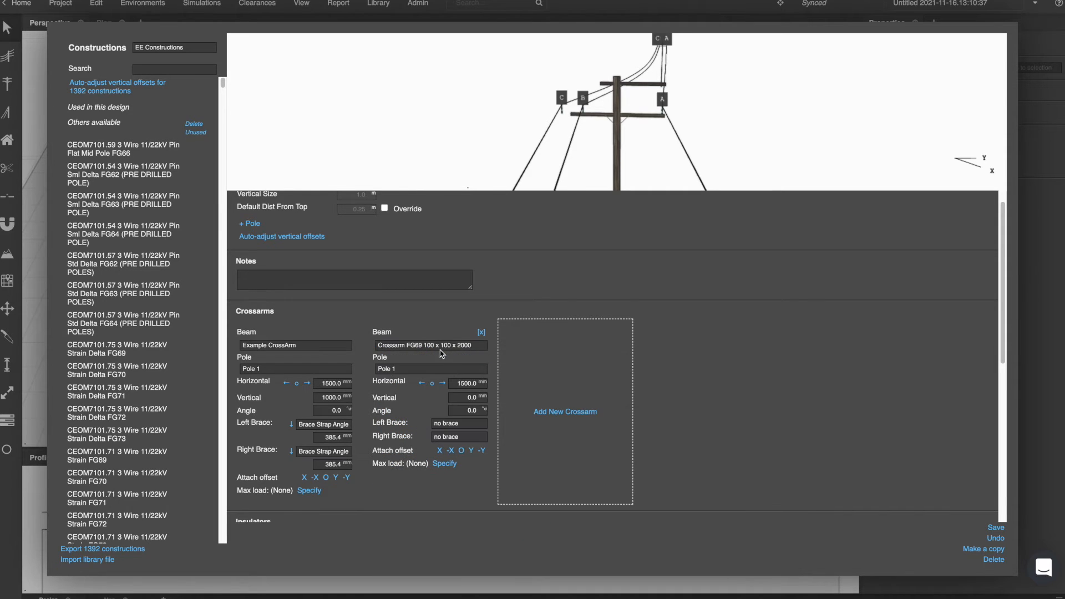
{"action": "left_click", "coordinate": [442, 383]}
{"action": "left_click", "coordinate": [439, 345]}
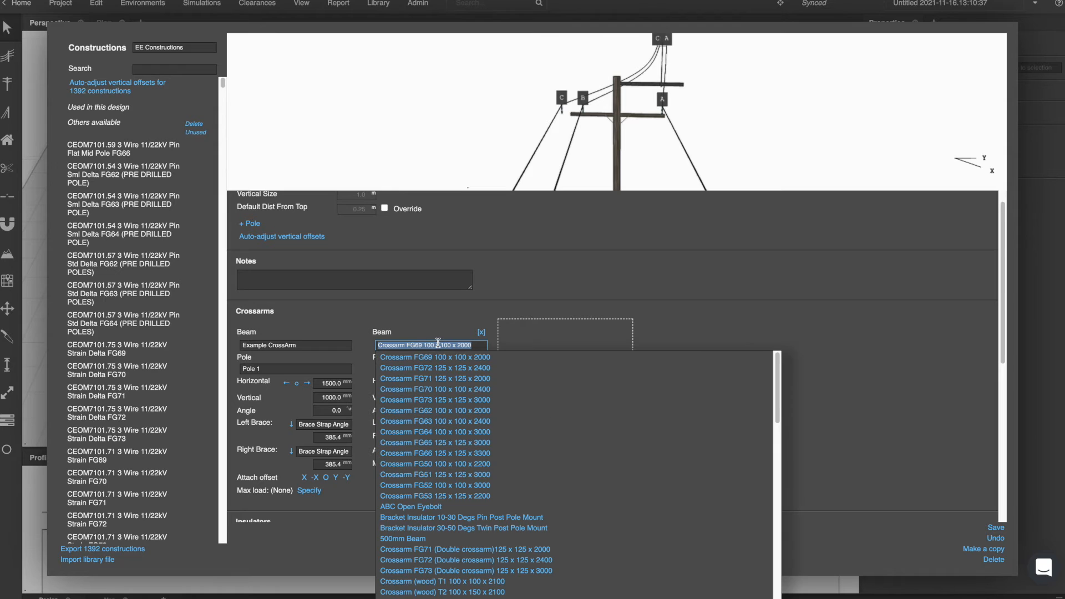
{"action": "scroll", "coordinate": [451, 436], "scroll_direction": "down", "scroll_amount": 6}
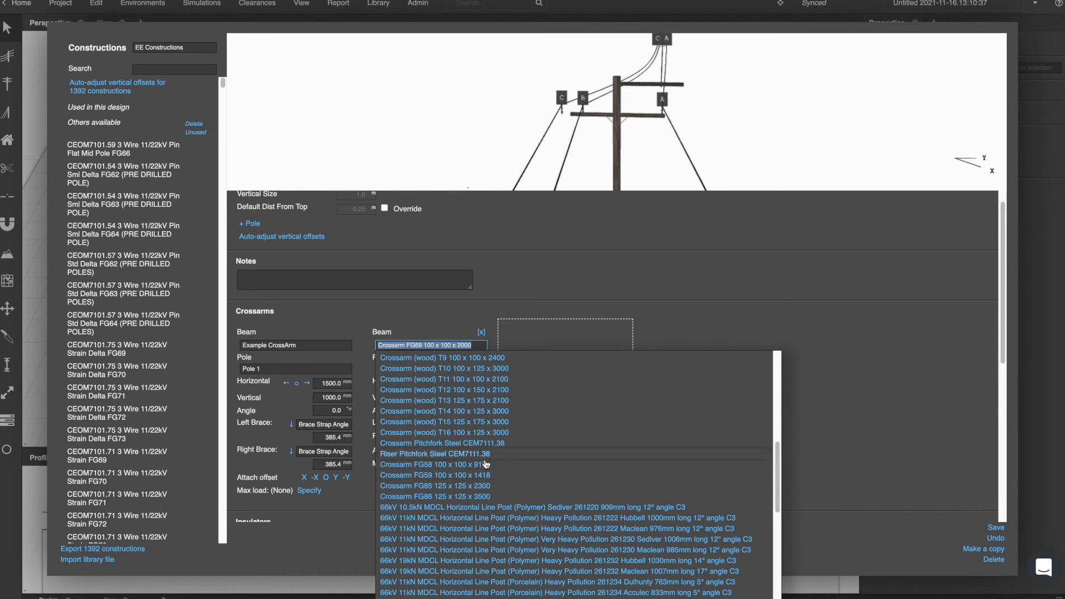
{"action": "left_click", "coordinate": [484, 475]}
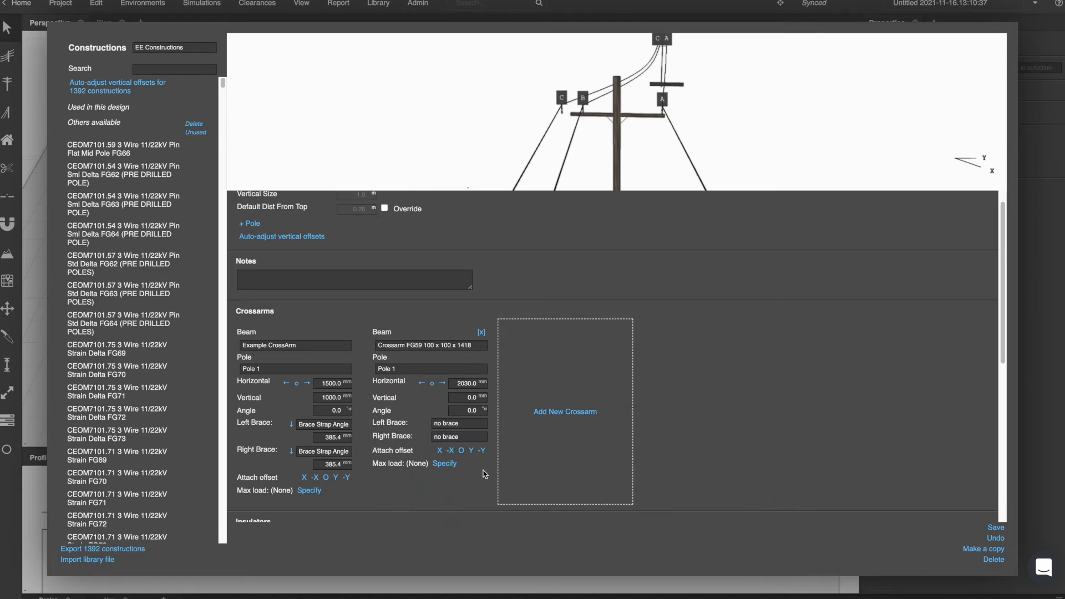
{"action": "left_click", "coordinate": [443, 384]}
Give the second crossarm a Brace Strap Angle 545 Long left brace.
{"action": "left_click", "coordinate": [456, 424]}
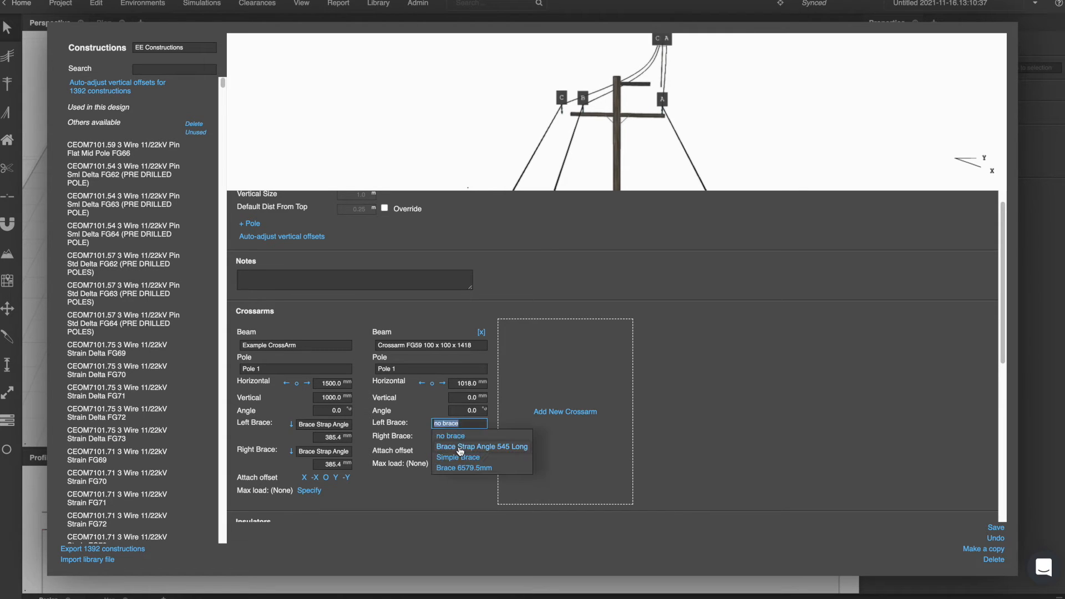
{"action": "left_click", "coordinate": [458, 447]}
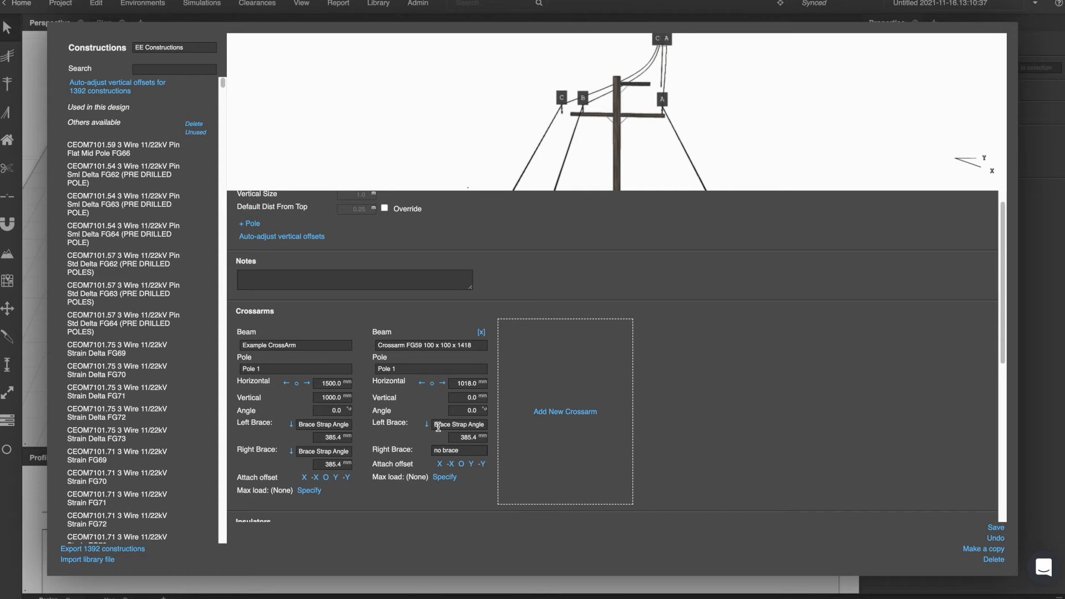
{"action": "mouse_move", "coordinate": [630, 95]}
{"action": "left_mouse_down"}
{"action": "mouse_move", "coordinate": [641, 105]}
{"action": "mouse_move", "coordinate": [623, 88]}
{"action": "left_mouse_up"}
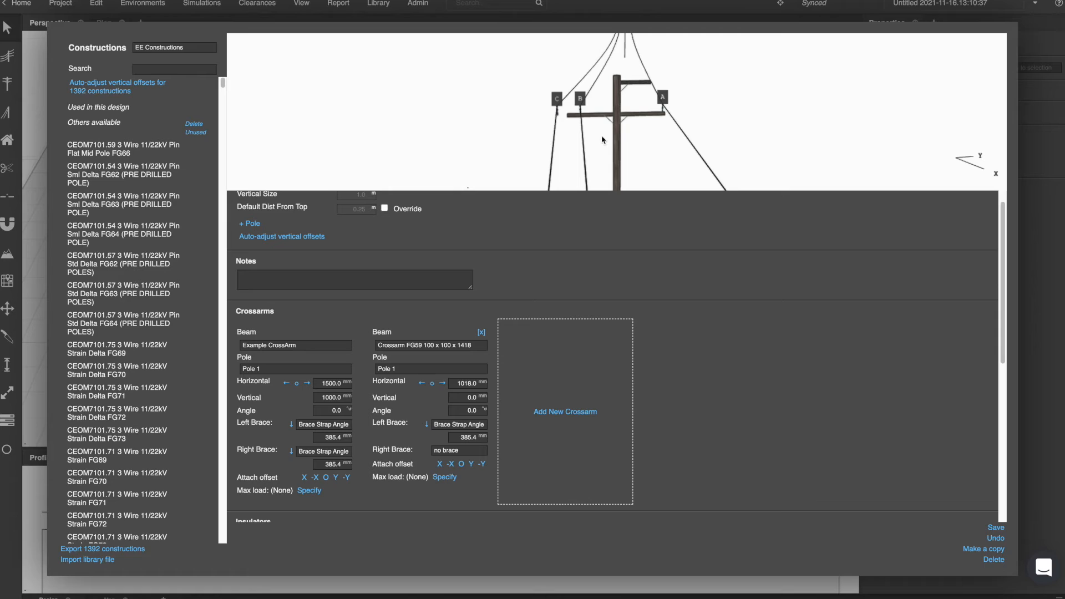
{"action": "left_click", "coordinate": [421, 384]}
{"action": "left_click", "coordinate": [432, 383]}
{"action": "scroll", "coordinate": [444, 388], "scroll_direction": "down", "scroll_amount": 1}
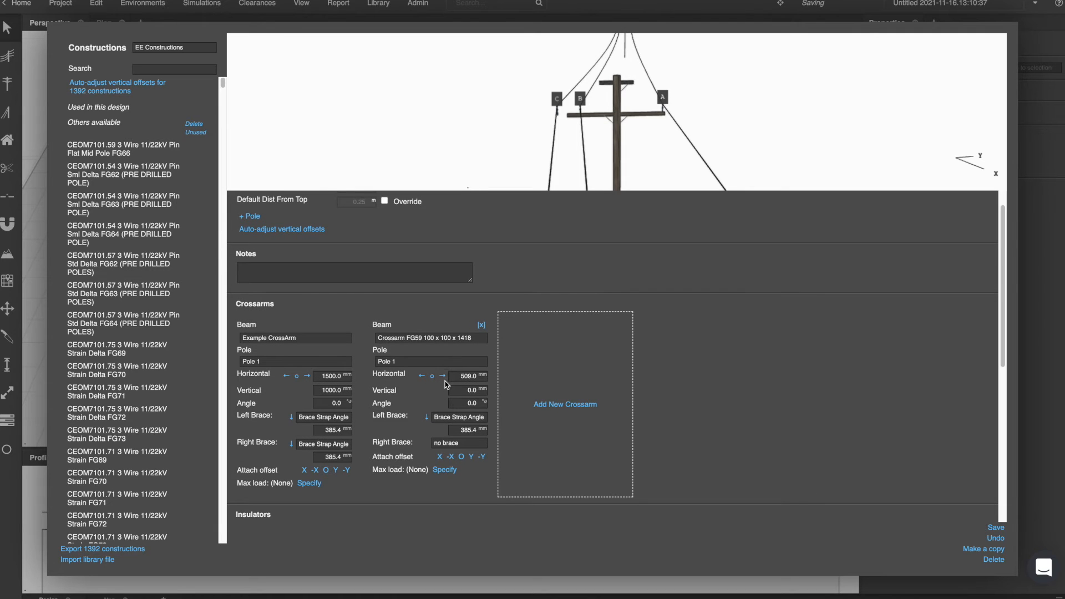
{"action": "left_click", "coordinate": [444, 376]}
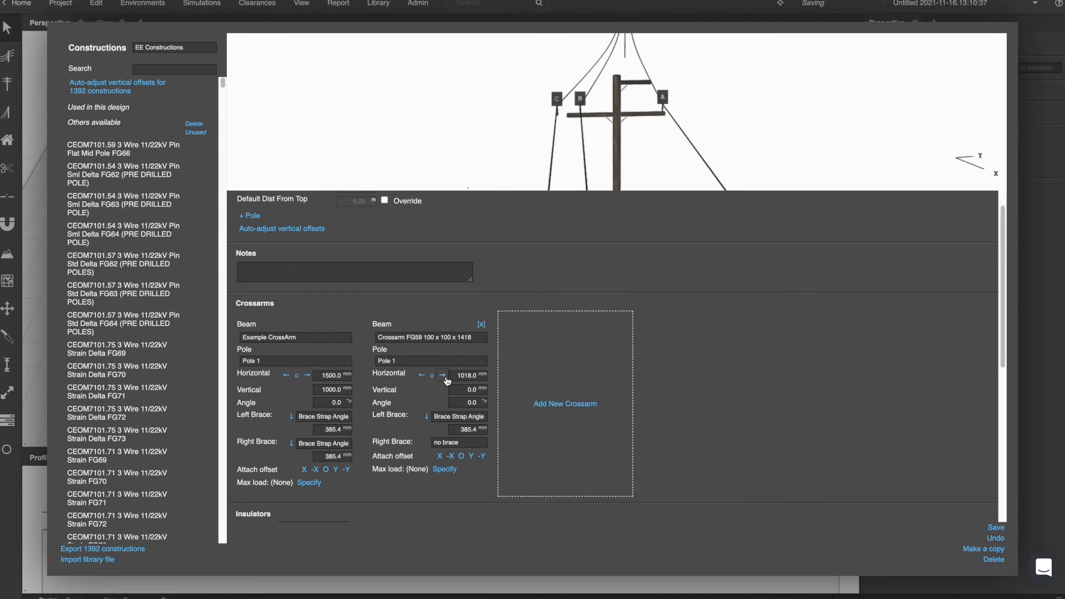
Cycle through the second crossarm's attach offset directions, finishing on X.
{"action": "scroll", "coordinate": [447, 380], "scroll_direction": "down", "scroll_amount": 4}
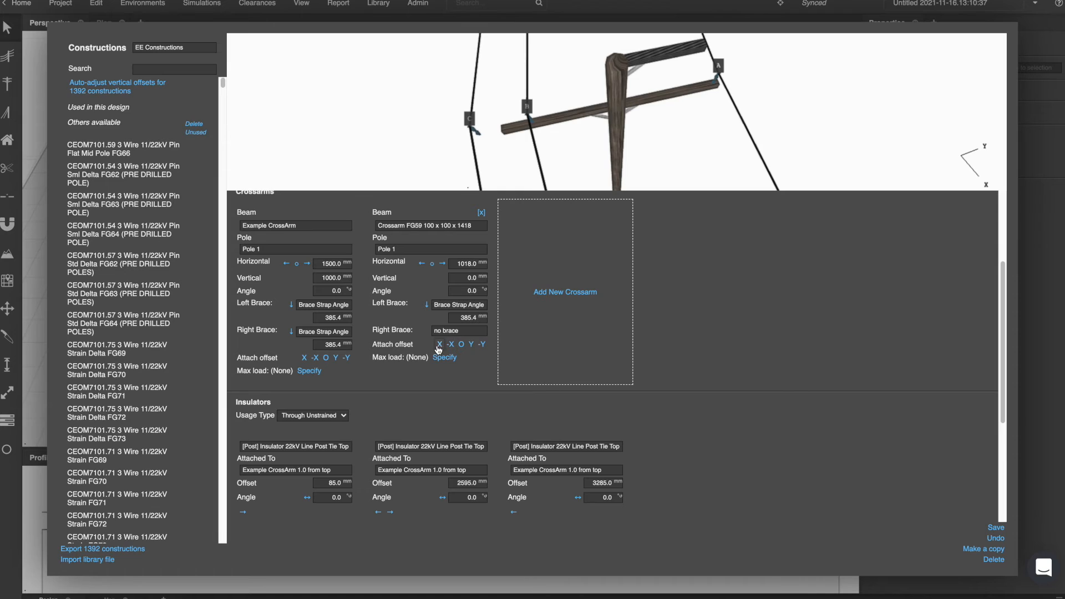
{"action": "left_click", "coordinate": [483, 345]}
{"action": "left_click", "coordinate": [451, 344]}
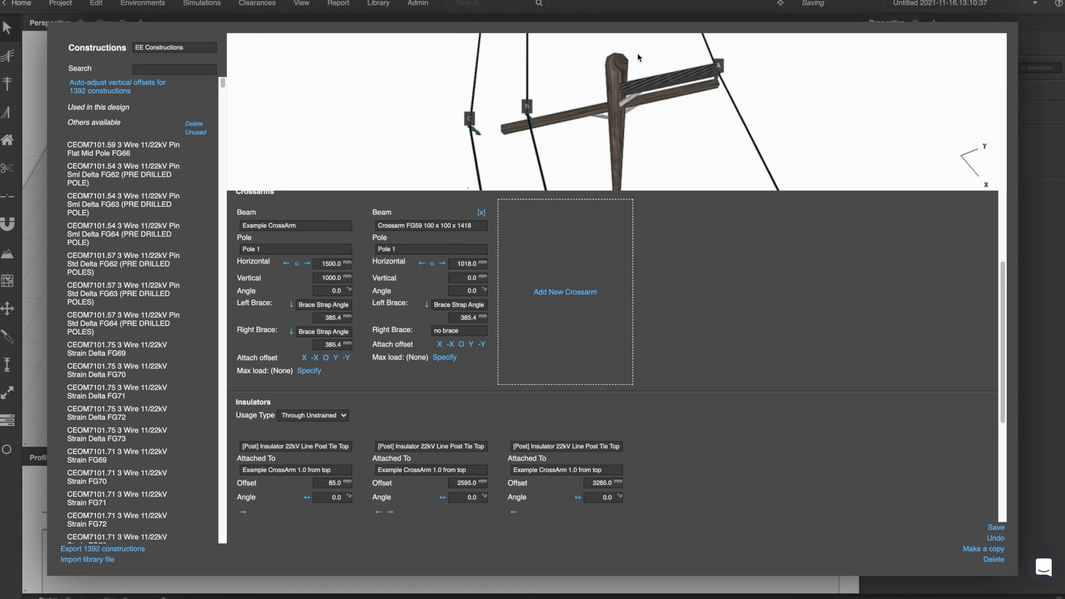
{"action": "left_click", "coordinate": [471, 344]}
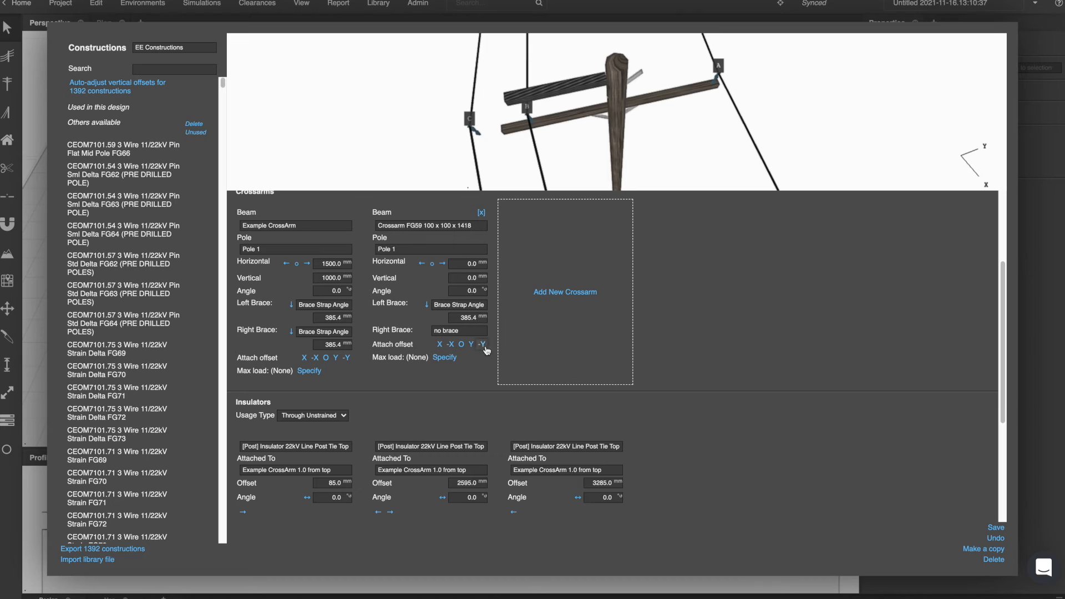
{"action": "left_click", "coordinate": [482, 344]}
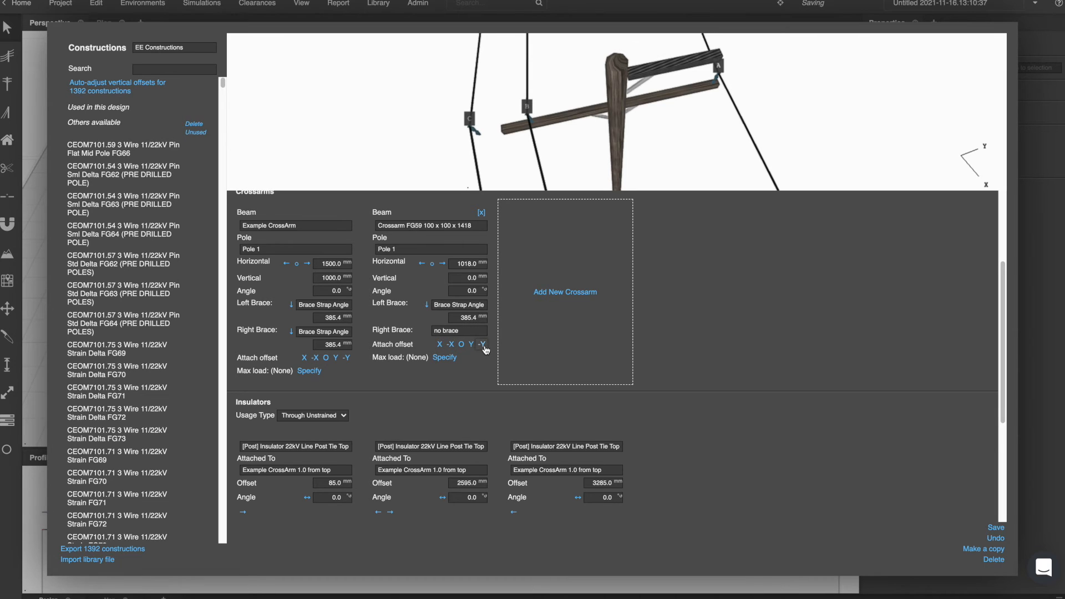
{"action": "left_click", "coordinate": [461, 344]}
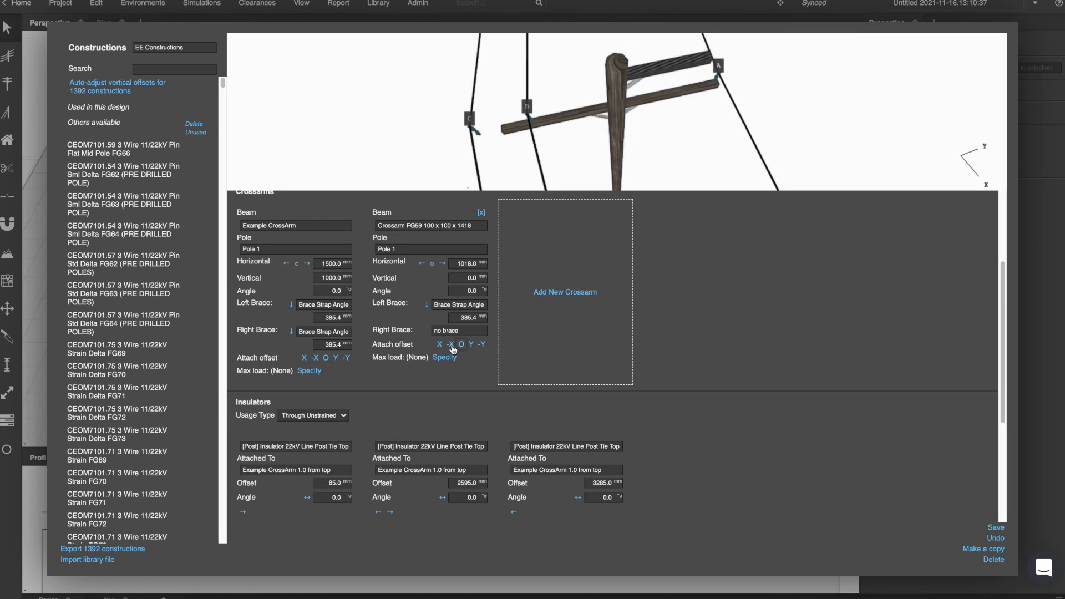
{"action": "left_click", "coordinate": [452, 345]}
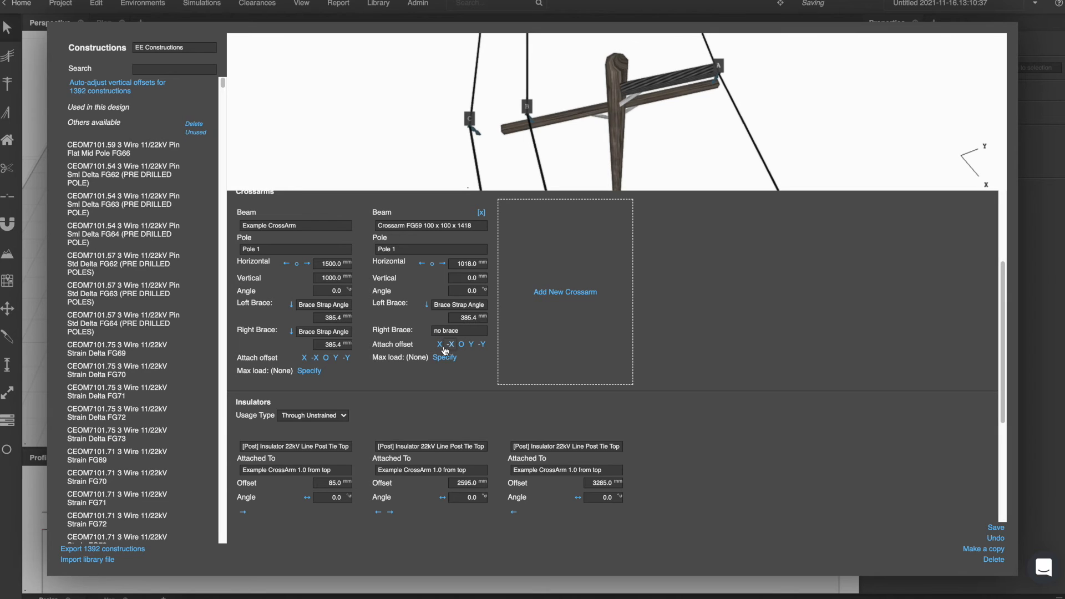
{"action": "left_click", "coordinate": [442, 346]}
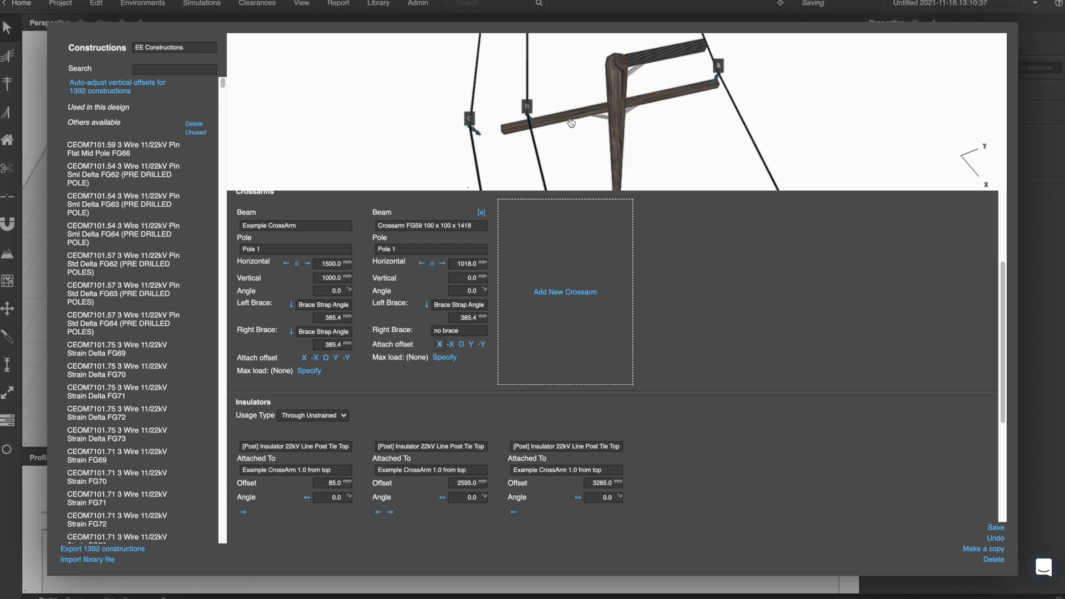
Replace the first insulator with Examole Strain Insulator.
{"action": "scroll", "coordinate": [623, 141], "scroll_direction": "down", "scroll_amount": 1}
{"action": "scroll", "coordinate": [629, 323], "scroll_direction": "down", "scroll_amount": 3}
{"action": "left_click", "coordinate": [335, 284]}
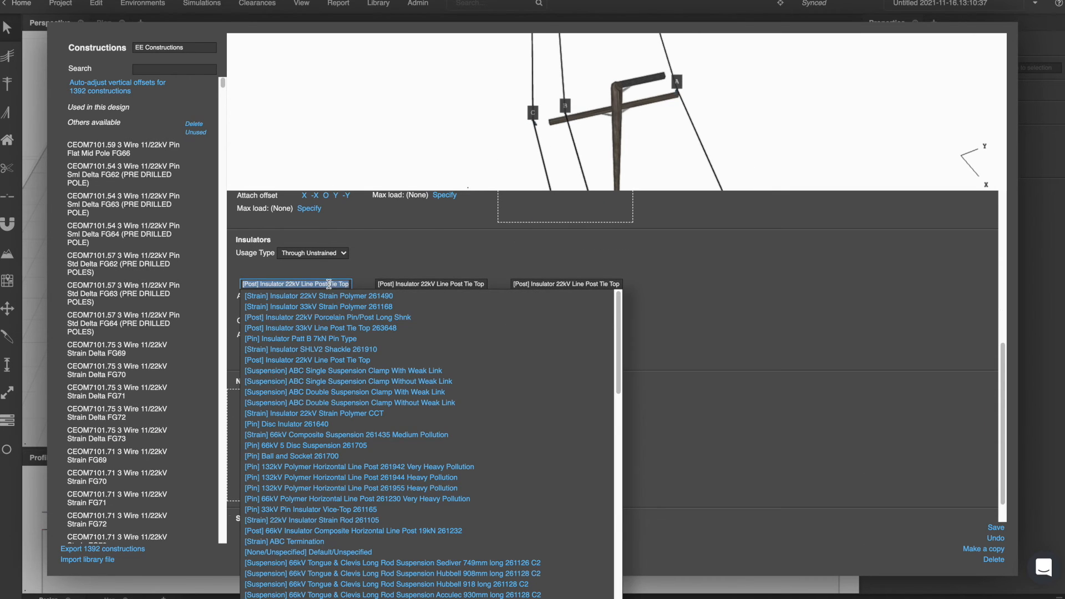
{"action": "left_click", "coordinate": [302, 296]}
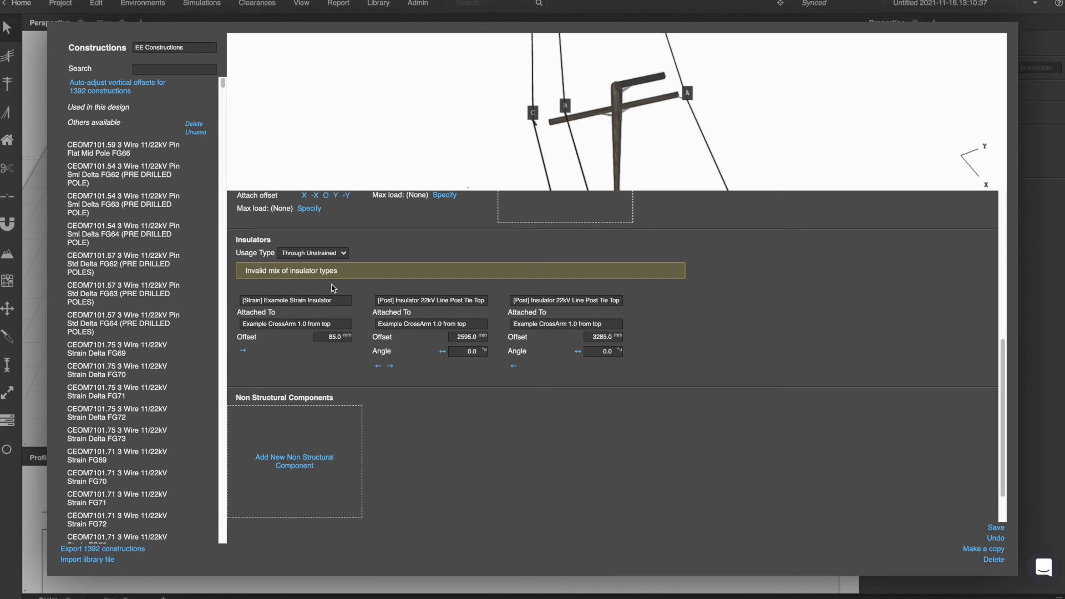
Set the insulators' usage type to Termination.
{"action": "scroll", "coordinate": [324, 259], "scroll_direction": "up", "scroll_amount": 1}
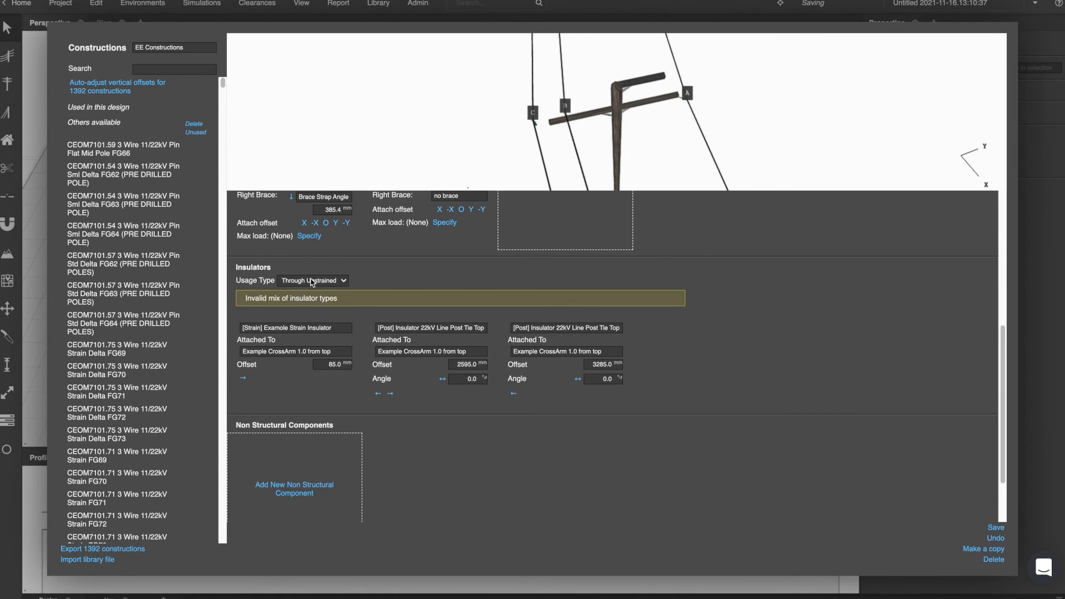
{"action": "left_click", "coordinate": [309, 280]}
{"action": "left_click", "coordinate": [302, 268]}
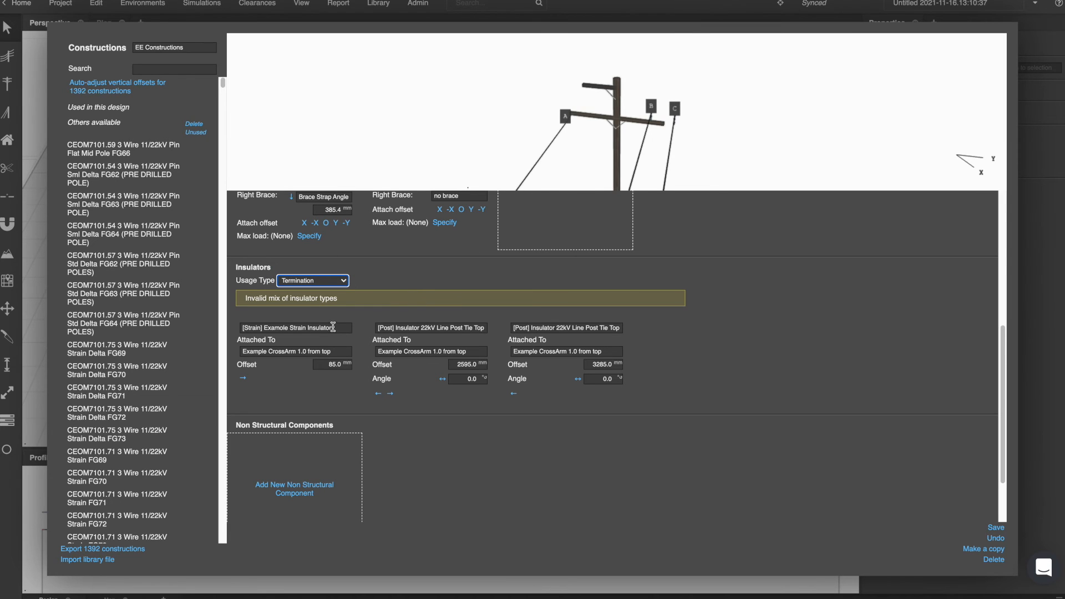
Replace the second and third insulators with Examole Strain Insulator.
{"action": "left_click", "coordinate": [379, 328]}
{"action": "type", "text": "s"}
{"action": "key", "text": "BackSpace"}
{"action": "type", "text": "exam"}
{"action": "left_click", "coordinate": [404, 341]}
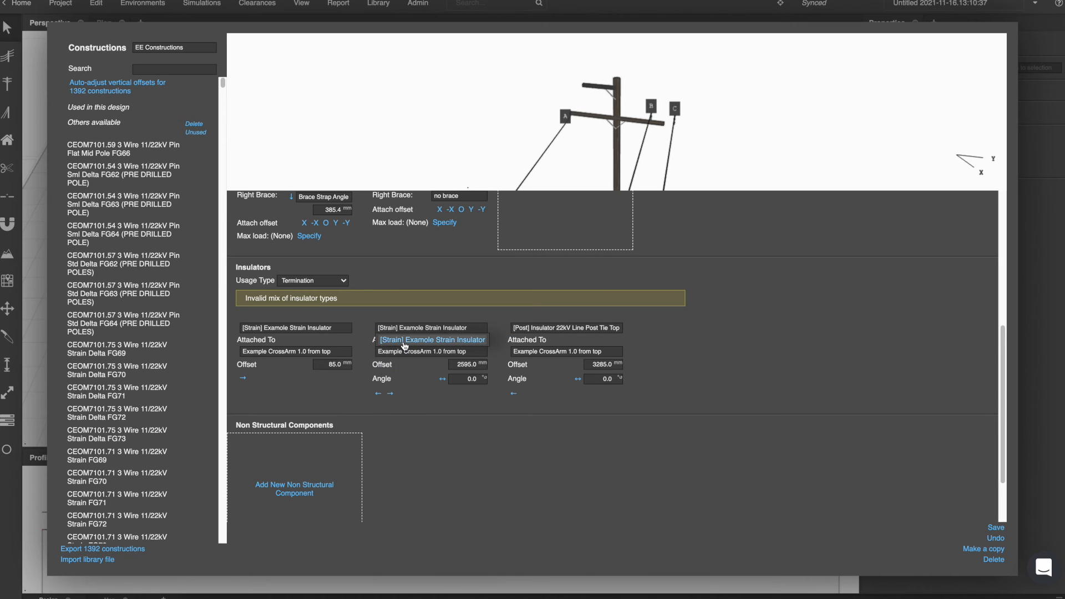
{"action": "left_click", "coordinate": [545, 327]}
{"action": "type", "text": "exa"}
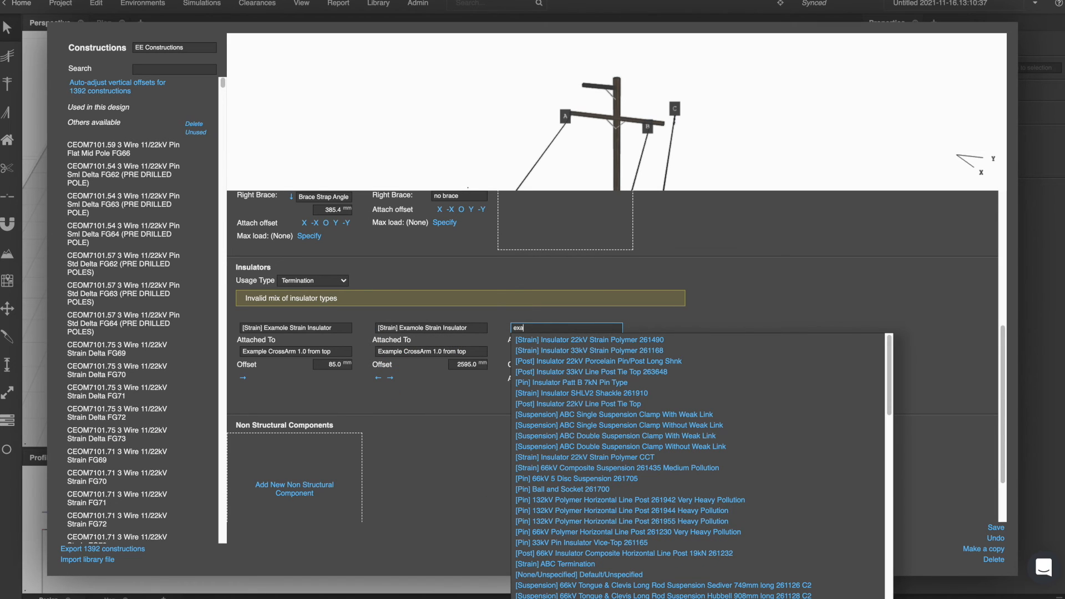
{"action": "type", "text": "mm"}
{"action": "left_click", "coordinate": [555, 339]}
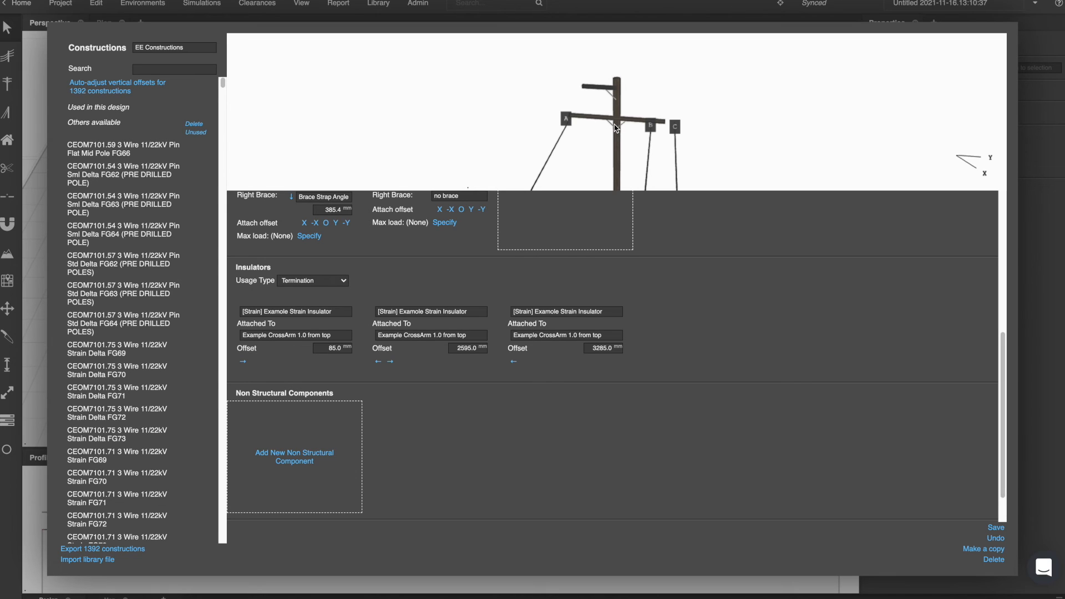
Attach the third insulator to Crossarm FG59 100 x 100 x 1418 with an offset of 0 mm.
{"action": "left_click", "coordinate": [552, 335]}
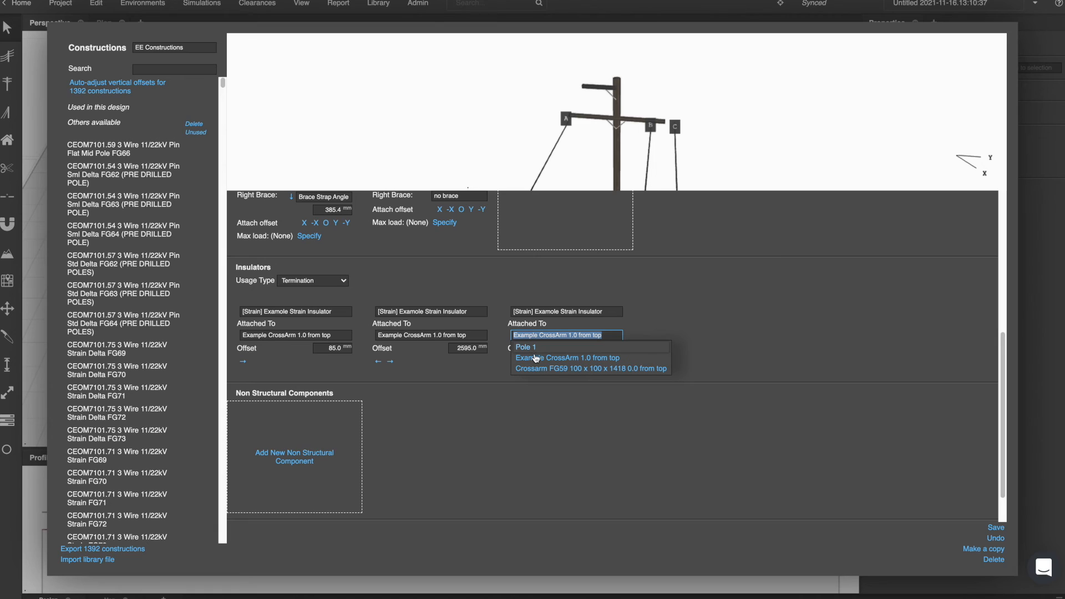
{"action": "left_click", "coordinate": [536, 359]}
{"action": "left_click", "coordinate": [544, 336]}
{"action": "left_click", "coordinate": [546, 370]}
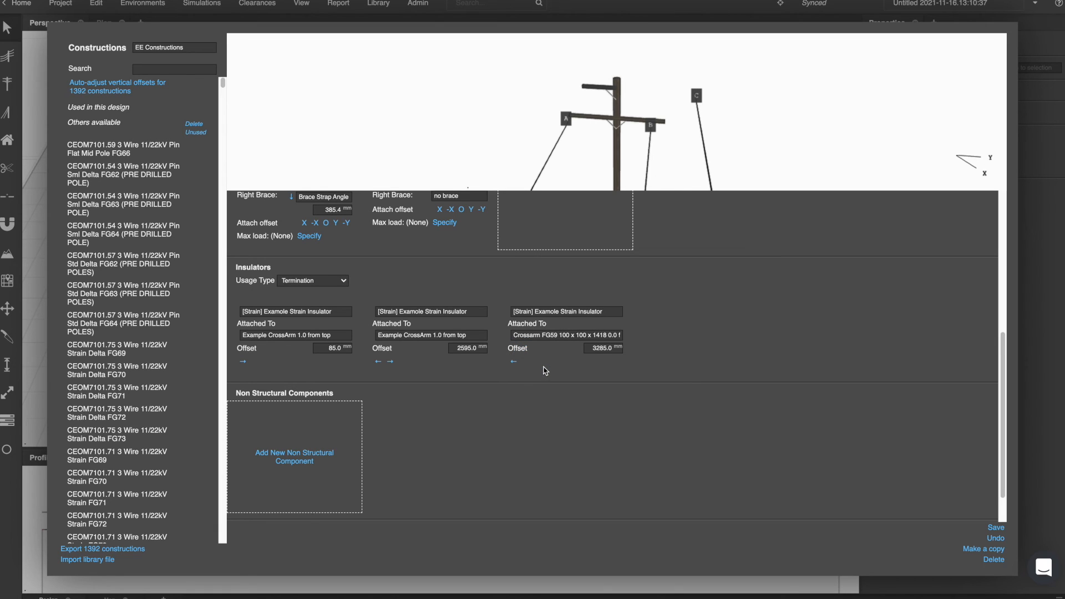
{"action": "left_click", "coordinate": [603, 350]}
{"action": "double_click", "coordinate": [603, 350]}
{"action": "type", "text": "0"}
{"action": "left_click", "coordinate": [589, 394]}
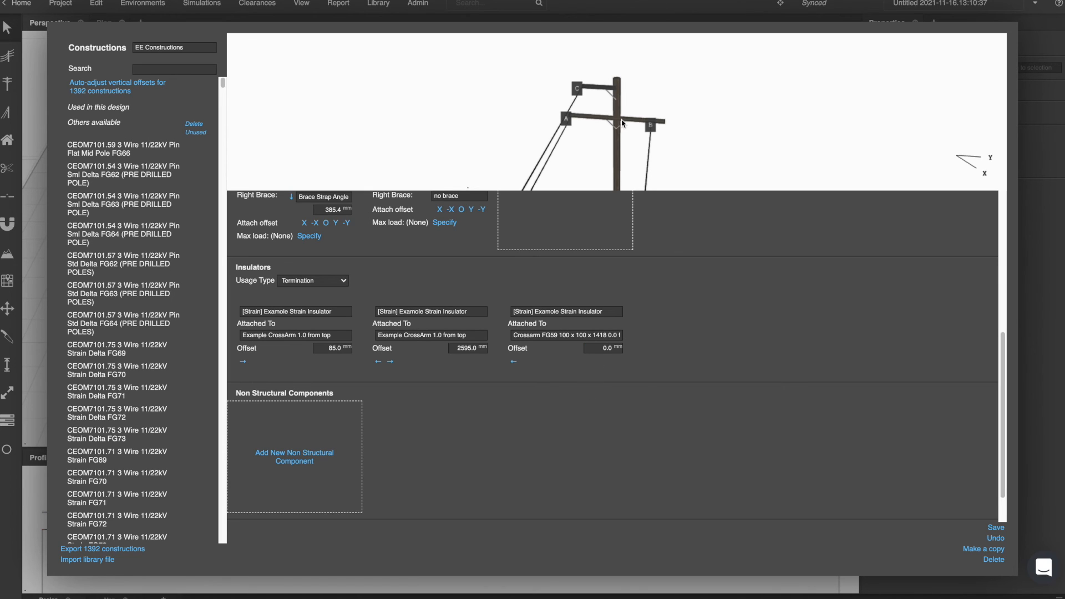
Set the first strain insulator's offset to 50 mm.
{"action": "left_click_drag", "start_coordinate": [670, 113], "coordinate": [687, 103]}
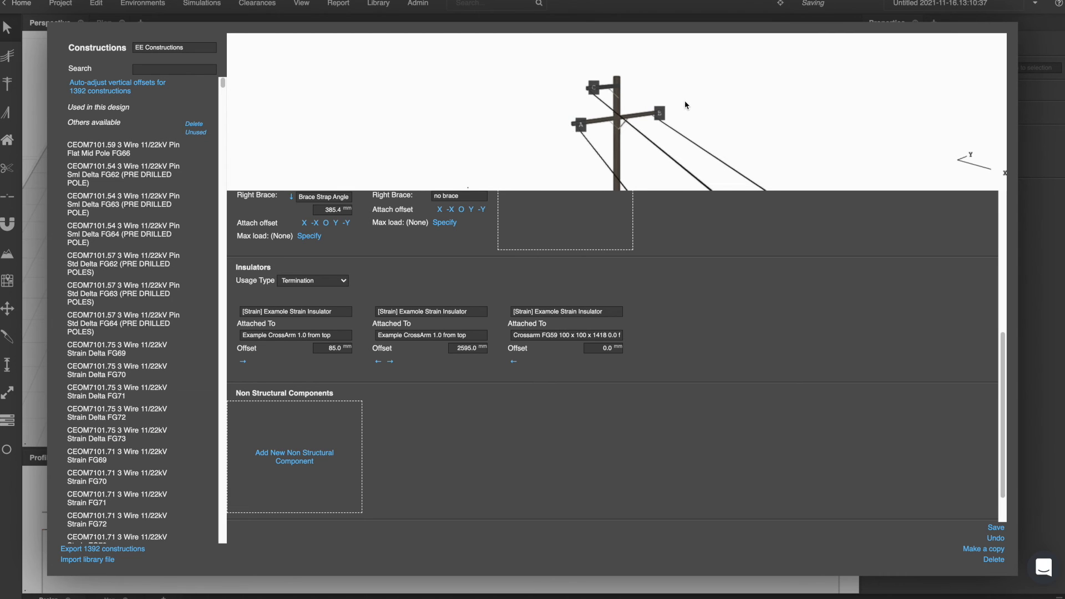
{"action": "left_click_drag", "start_coordinate": [639, 121], "coordinate": [538, 141]}
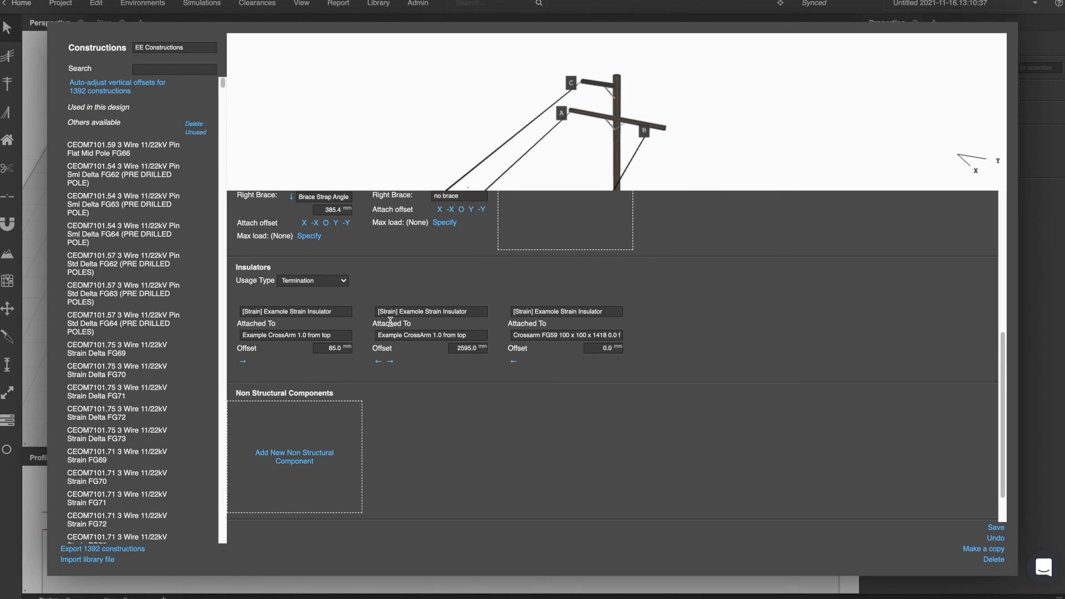
{"action": "scroll", "coordinate": [391, 324], "scroll_direction": "up", "scroll_amount": 1}
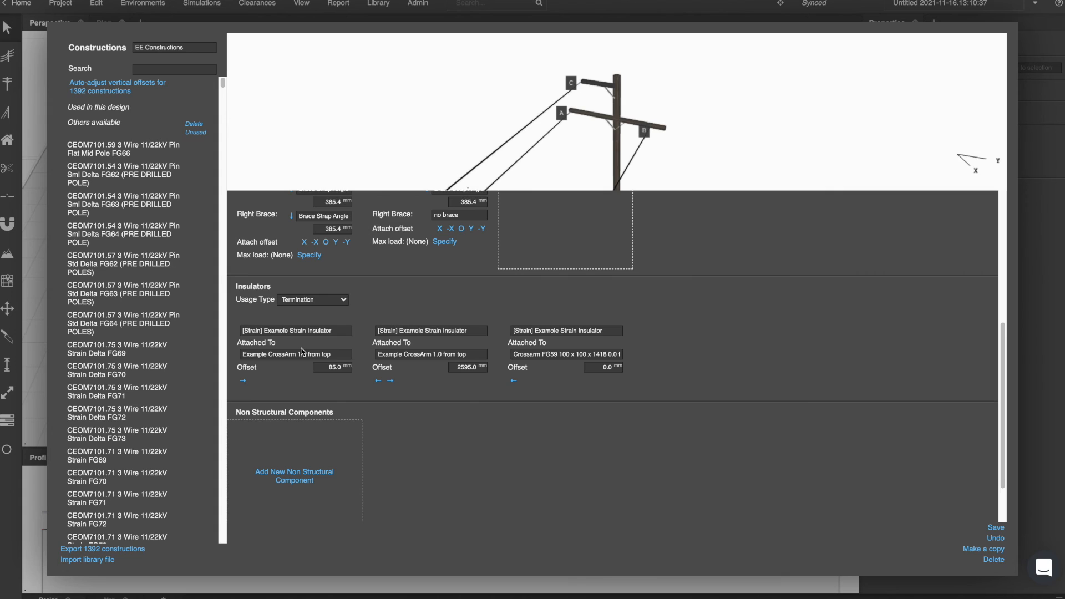
{"action": "scroll", "coordinate": [301, 351], "scroll_direction": "up", "scroll_amount": 5}
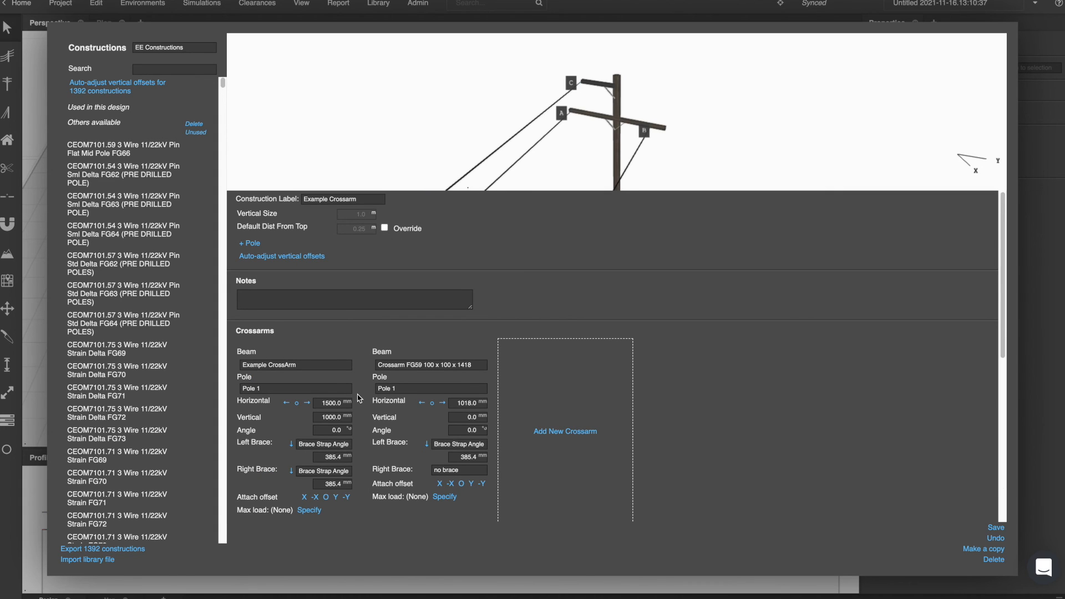
{"action": "scroll", "coordinate": [359, 399], "scroll_direction": "down", "scroll_amount": 5}
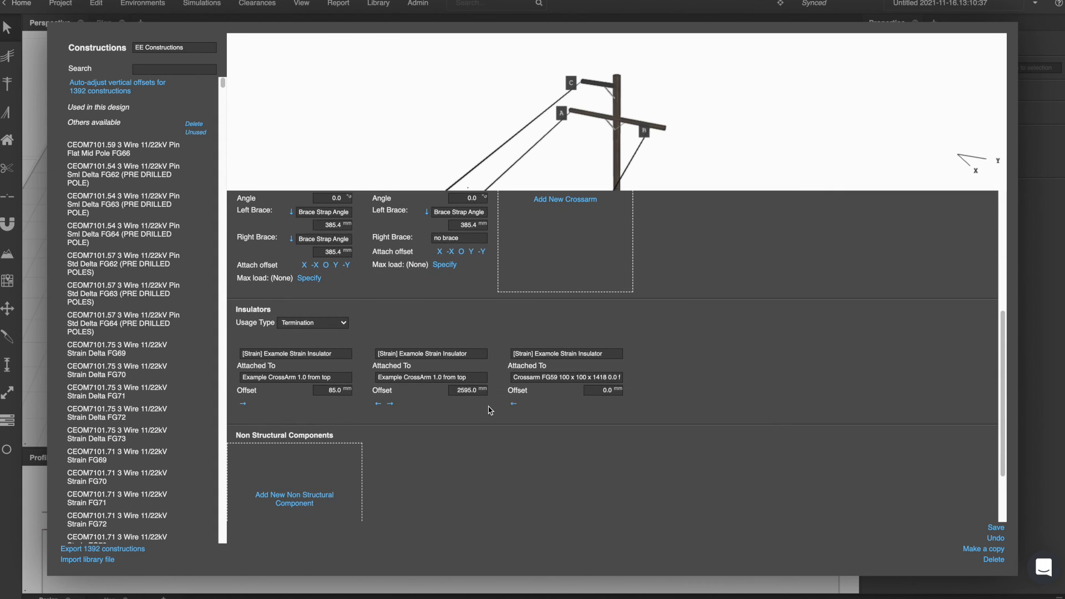
{"action": "left_click", "coordinate": [333, 390]}
{"action": "type", "text": "55"}
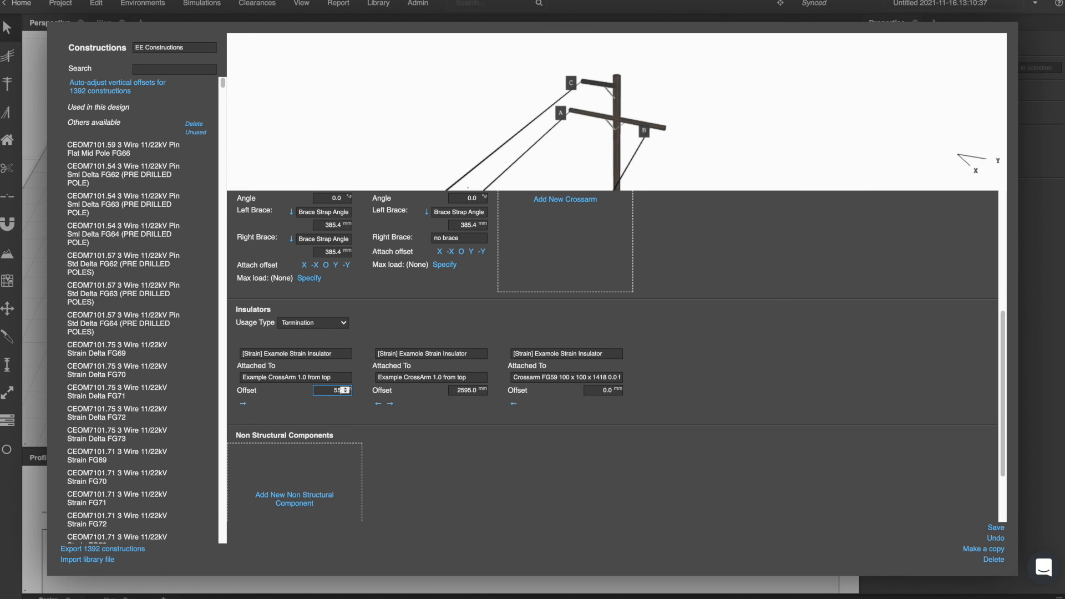
Set the second strain insulator's offset to 2950 mm and save the construction.
{"action": "left_click", "coordinate": [465, 391]}
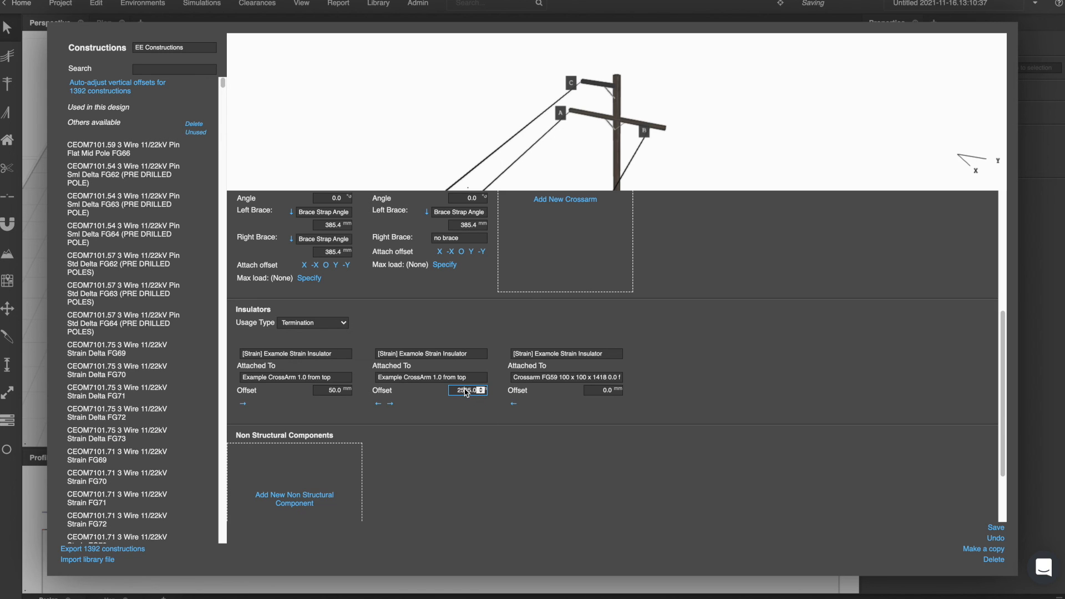
{"action": "key", "text": "ctrl+a"}
{"action": "type", "text": "2950"}
{"action": "key", "text": "Return"}
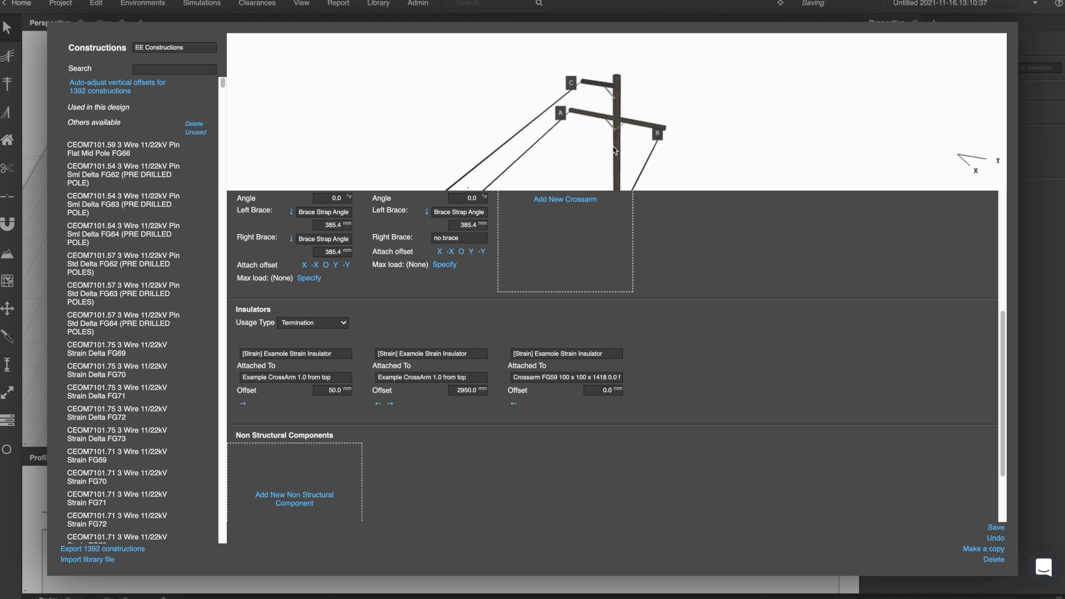
{"action": "left_click_drag", "start_coordinate": [640, 129], "coordinate": [600, 90]}
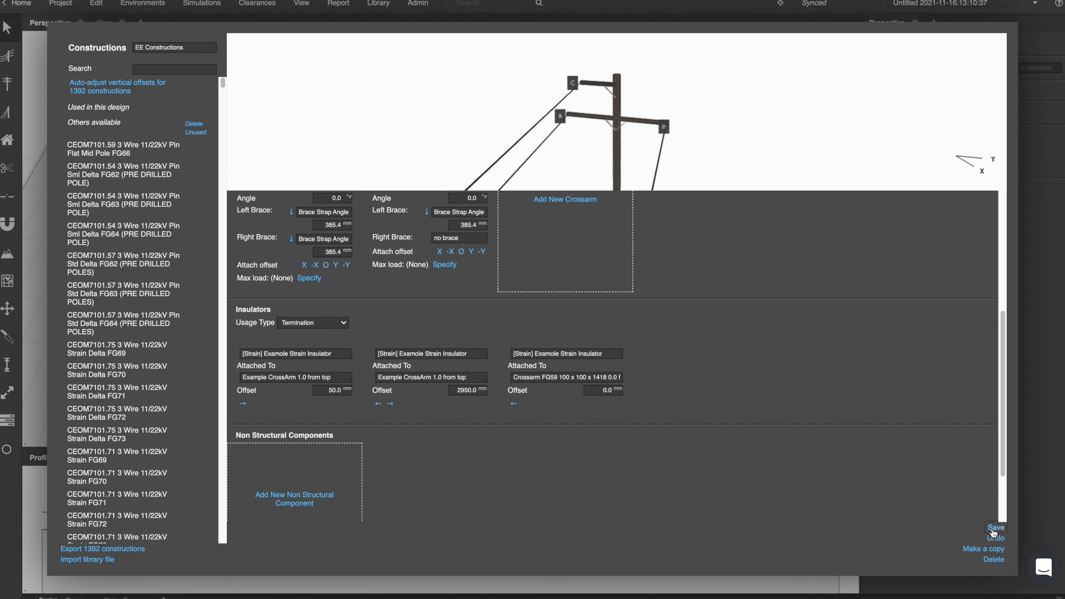
{"action": "left_click", "coordinate": [1047, 334]}
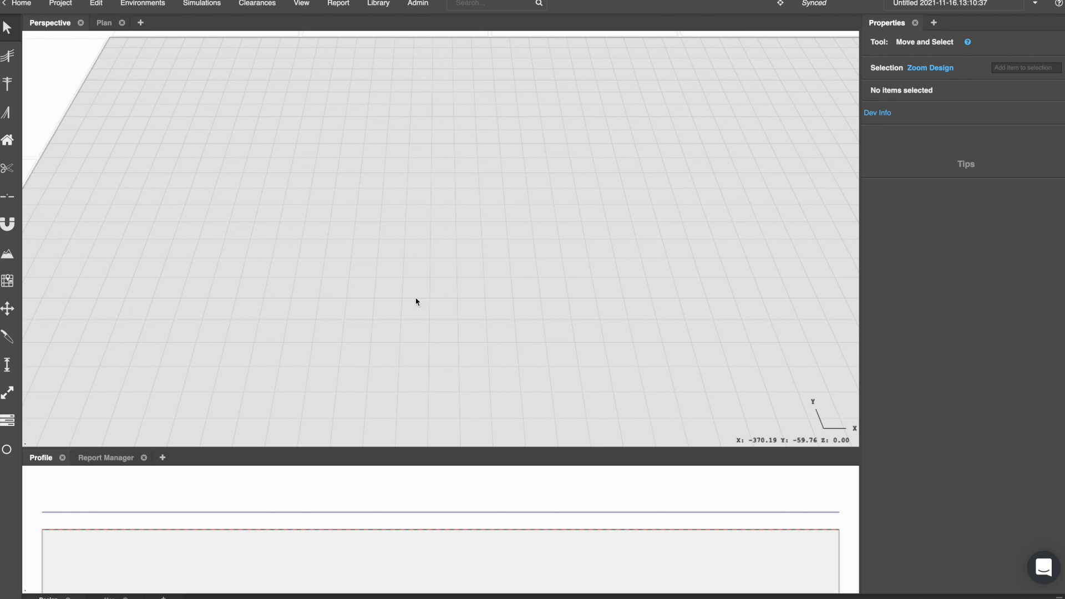
Start the Conductor tool and choose Example Crossarm as its placement construction.
{"action": "left_click", "coordinate": [5, 65]}
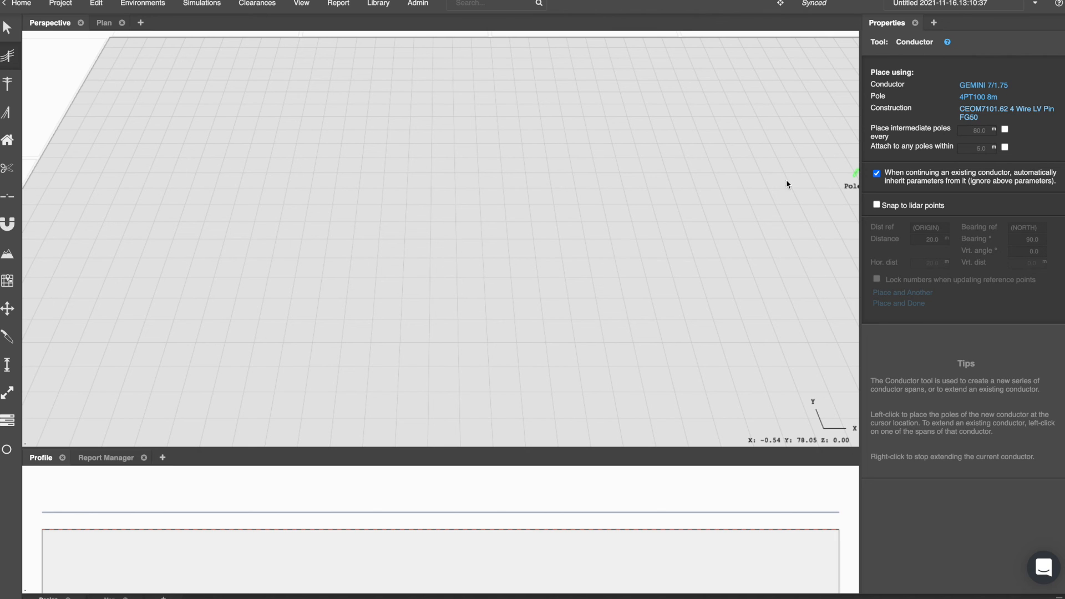
{"action": "scroll", "coordinate": [466, 331], "scroll_direction": "up", "scroll_amount": 3}
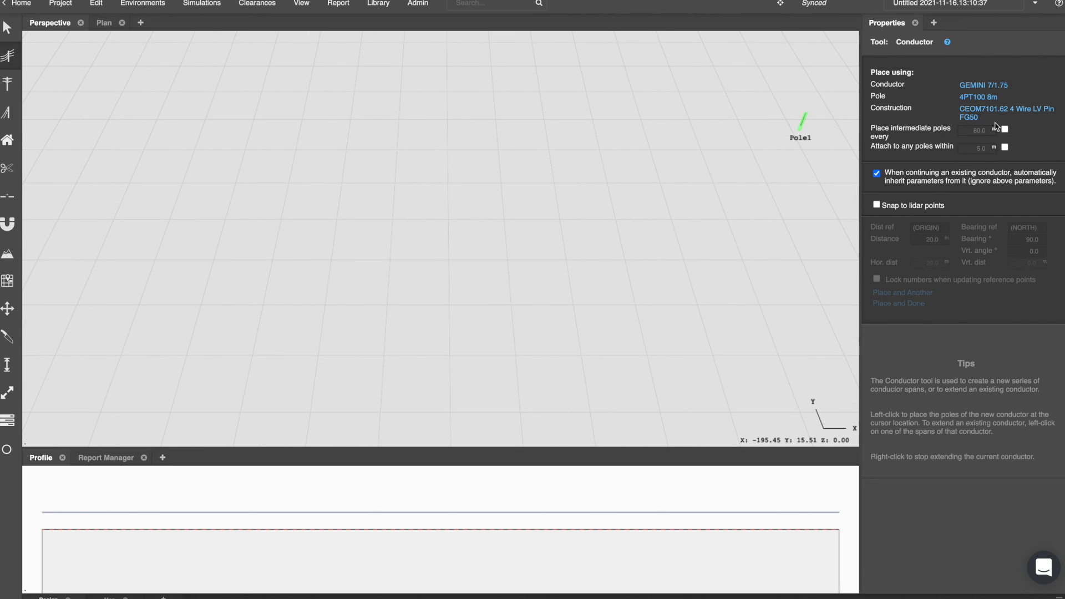
{"action": "left_click", "coordinate": [976, 117]}
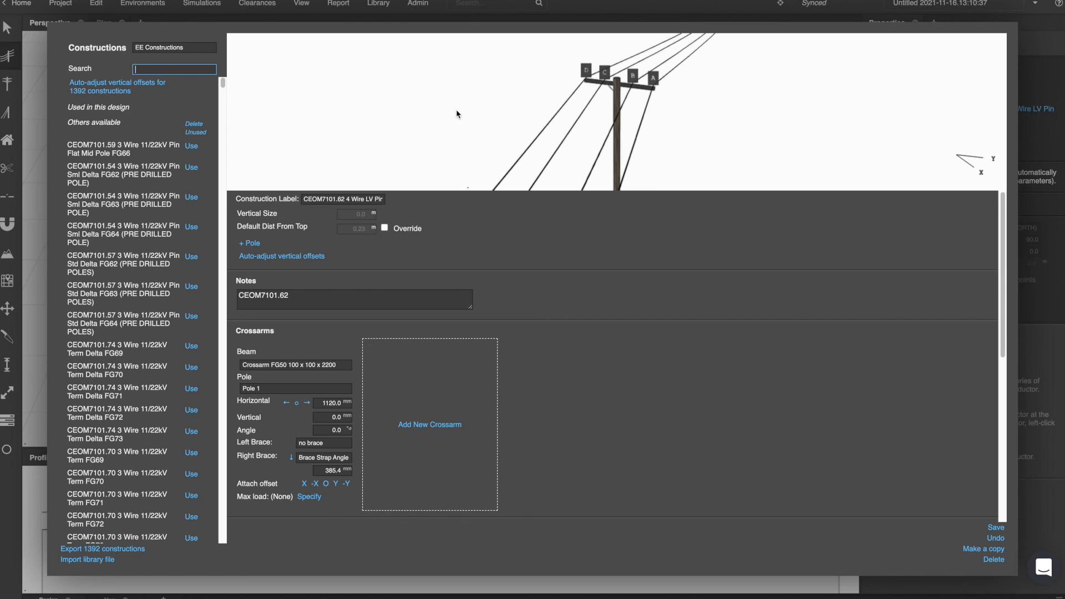
{"action": "type", "text": "exam"}
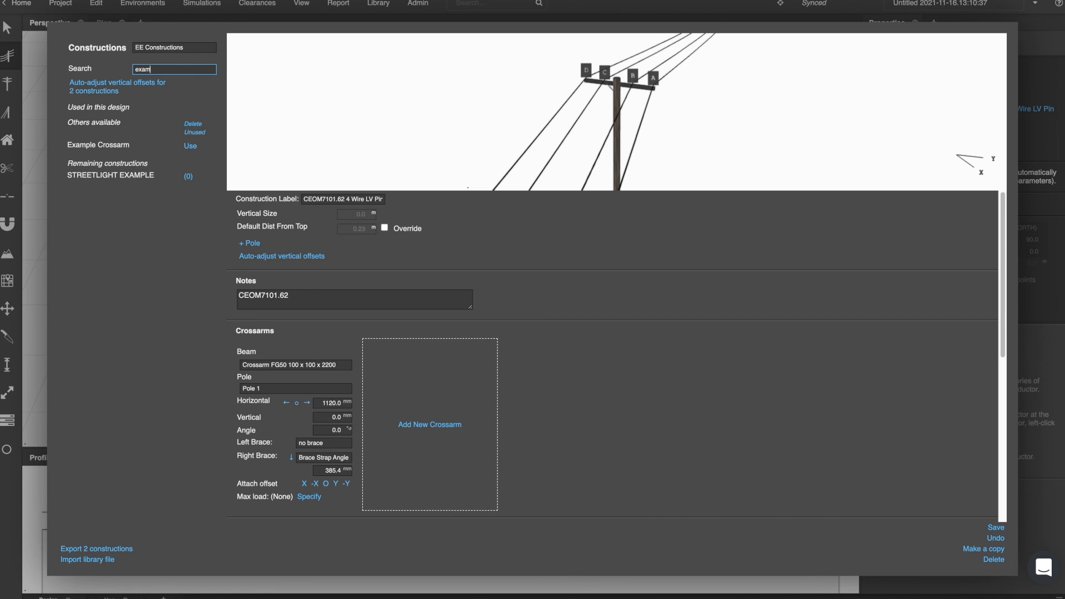
{"action": "type", "text": "ple"}
{"action": "left_click", "coordinate": [191, 146]}
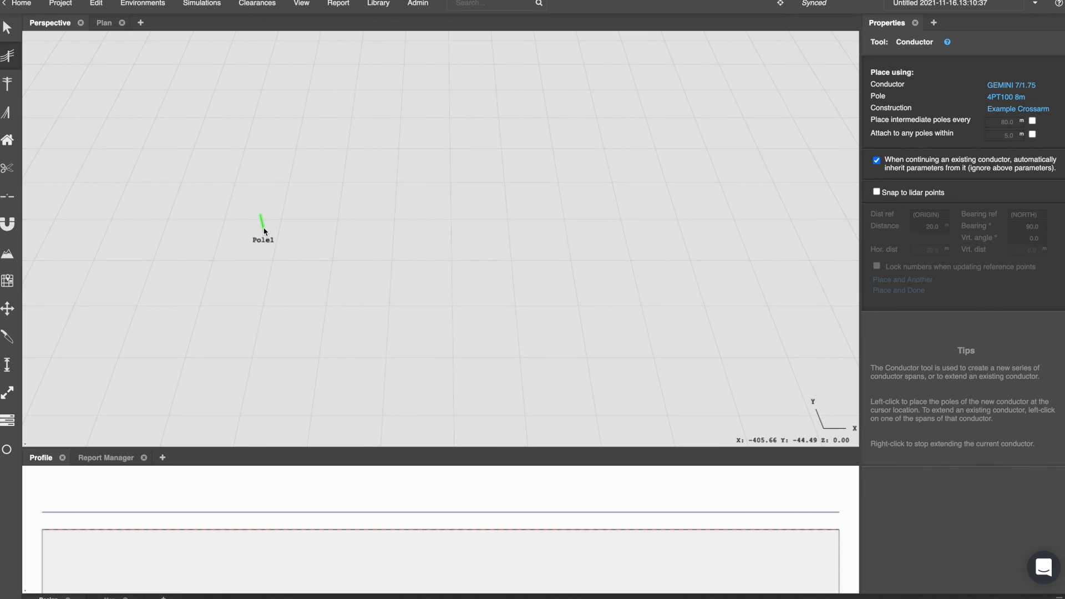
String a conductor span about 40.5 m from Pole1 to a new pole, then stop extending it.
{"action": "scroll", "coordinate": [291, 304], "scroll_direction": "up", "scroll_amount": 2}
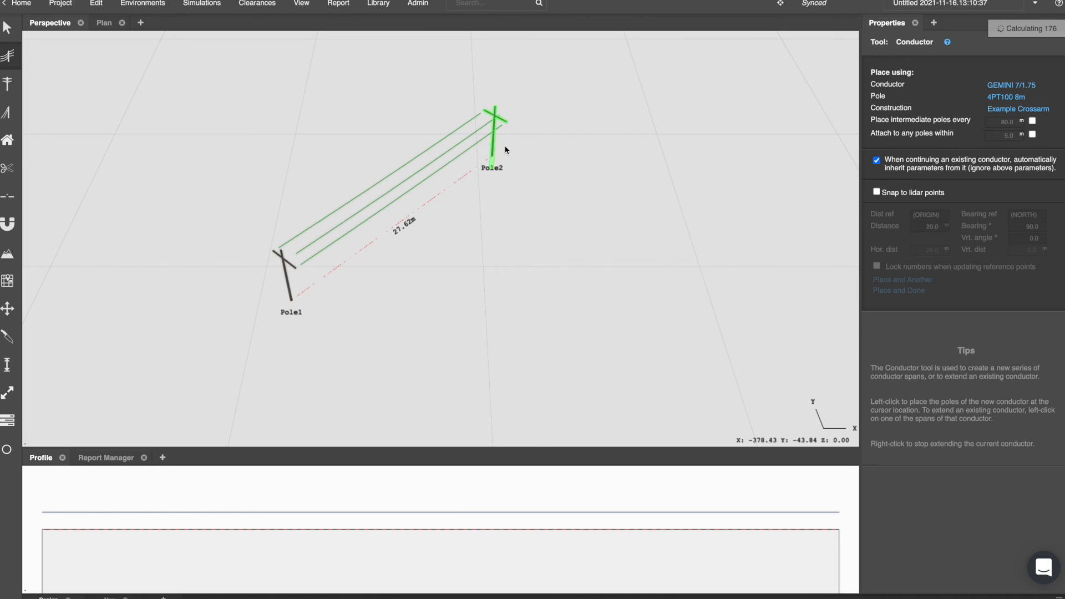
{"action": "left_click", "coordinate": [551, 101]}
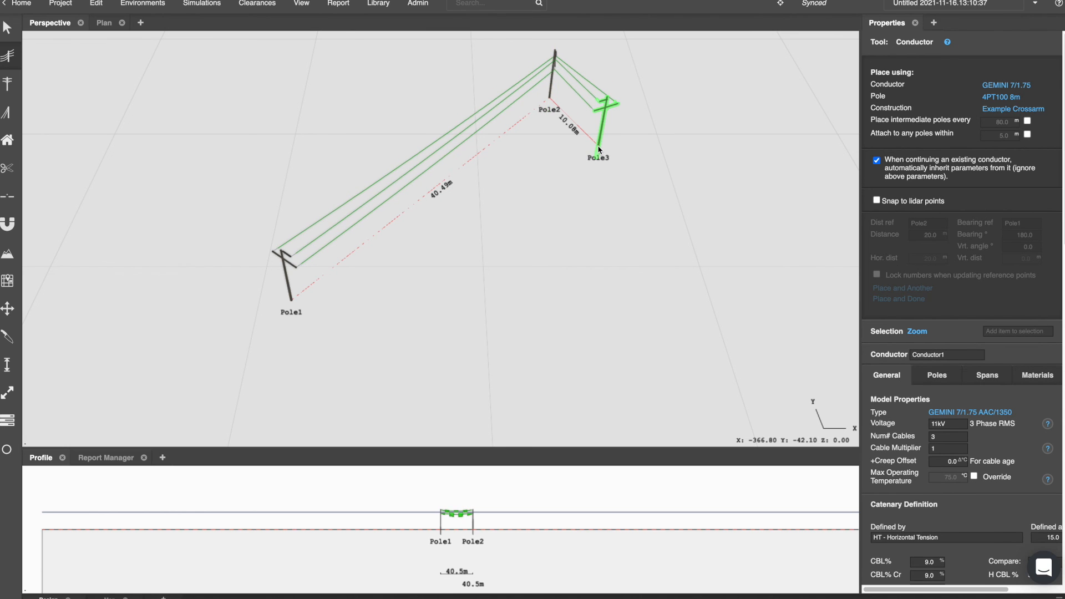
{"action": "key", "text": "Escape"}
{"action": "right_click_drag", "start_coordinate": [461, 188], "coordinate": [435, 140]}
{"action": "scroll", "coordinate": [435, 140], "scroll_direction": "up", "scroll_amount": 4}
{"action": "scroll", "coordinate": [435, 143], "scroll_direction": "down", "scroll_amount": 5}
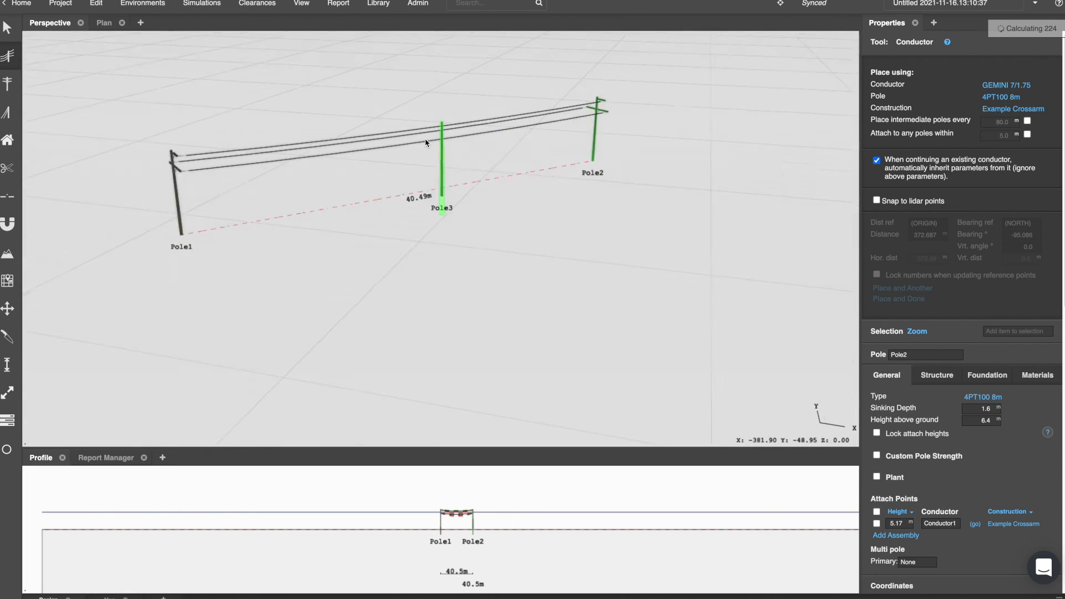